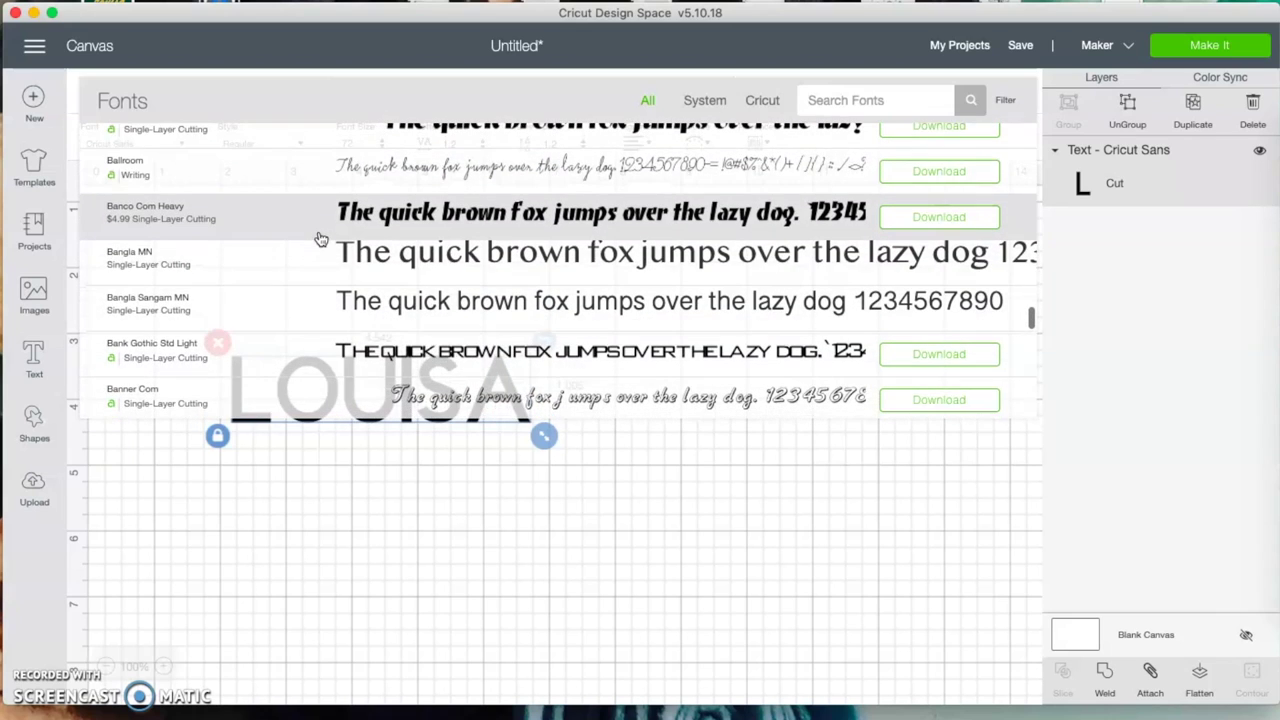
Set the LOUISA text in the CollegiateBlackFLF font.
scroll(320, 238, up, 2)
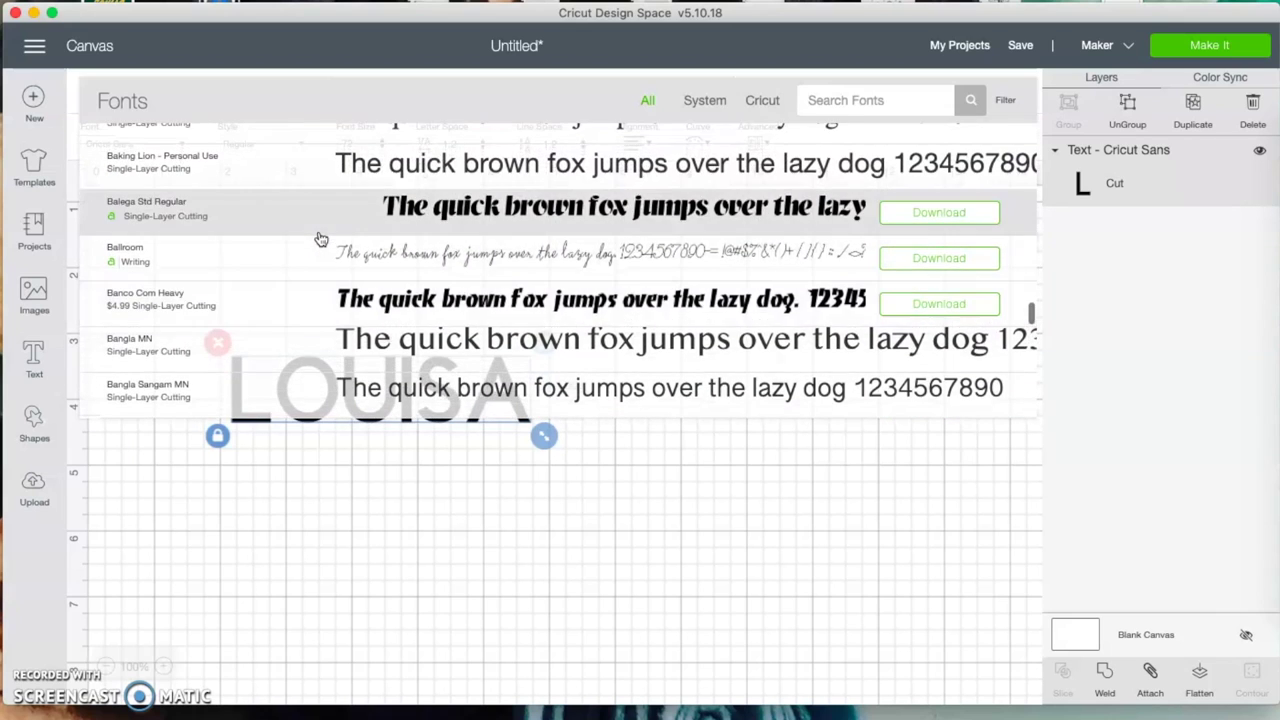
scroll(320, 238, down, 3)
scroll(320, 238, down, 3)
click(500, 390)
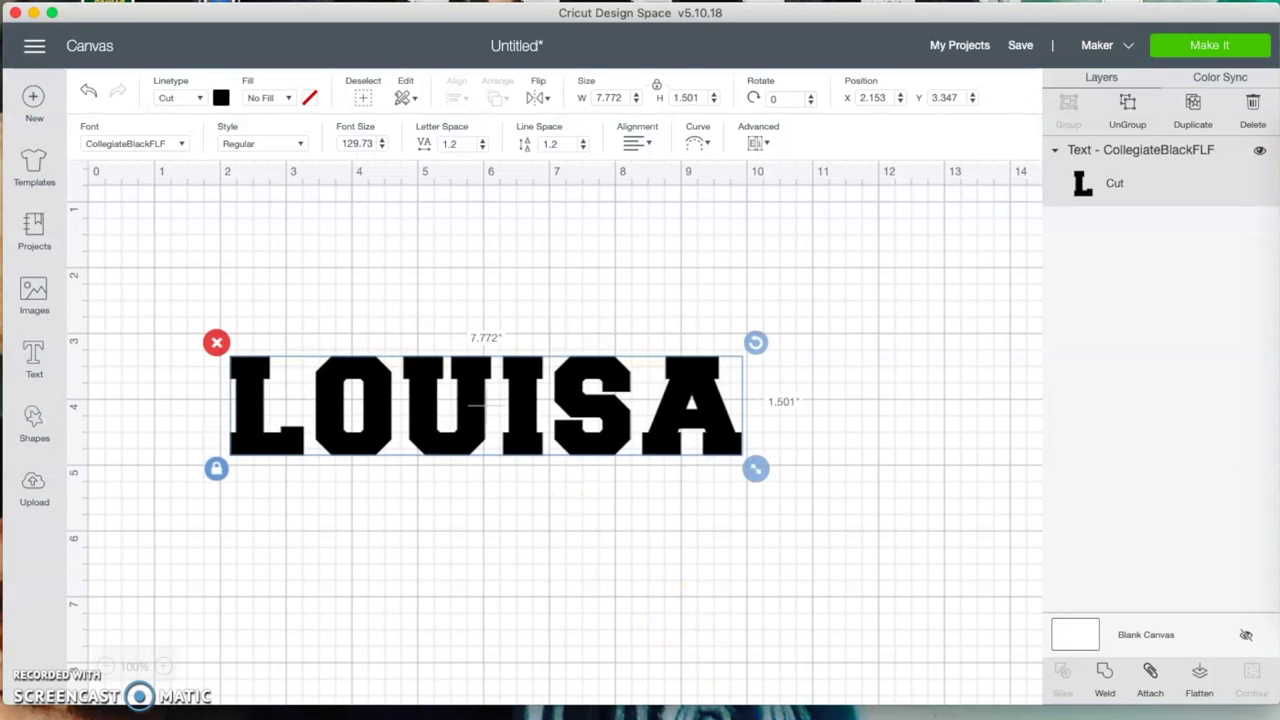
Unlock proportions, stretch LOUISA to 8.55 × 4.098 in, and move it up to Y 1.431.
click(216, 469)
drag(755, 469, 807, 640)
click(814, 642)
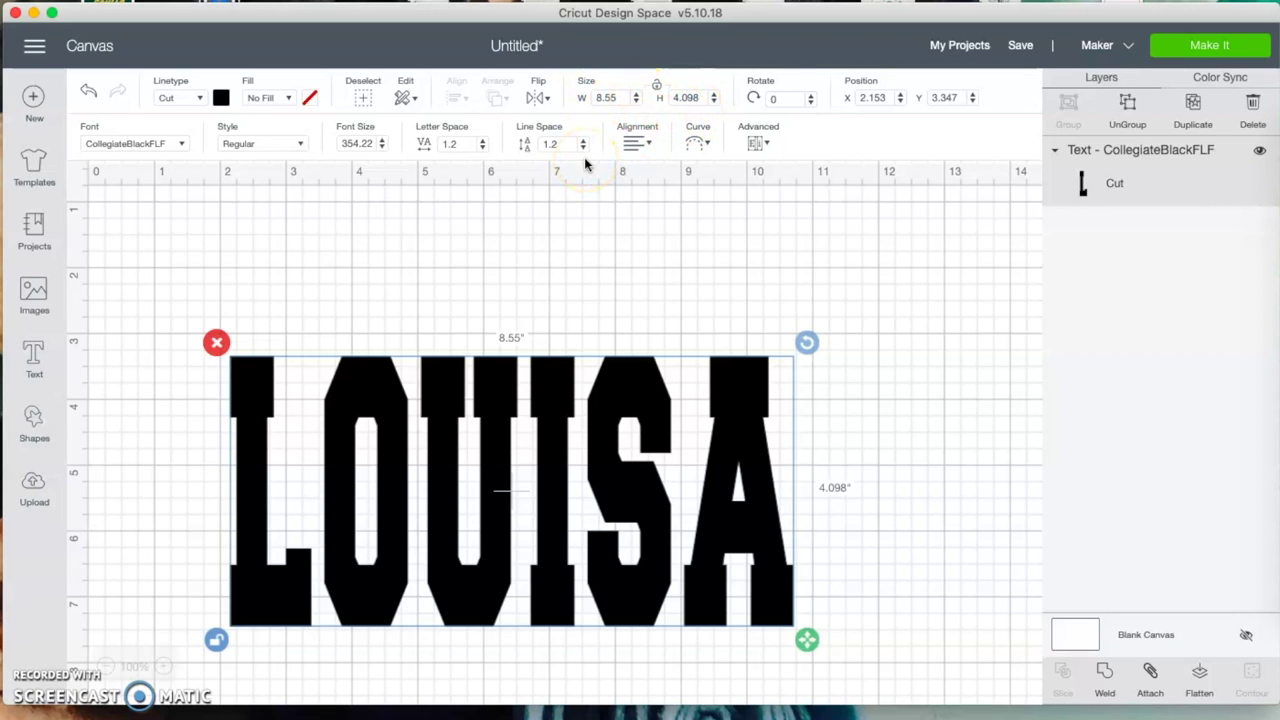
click(637, 314)
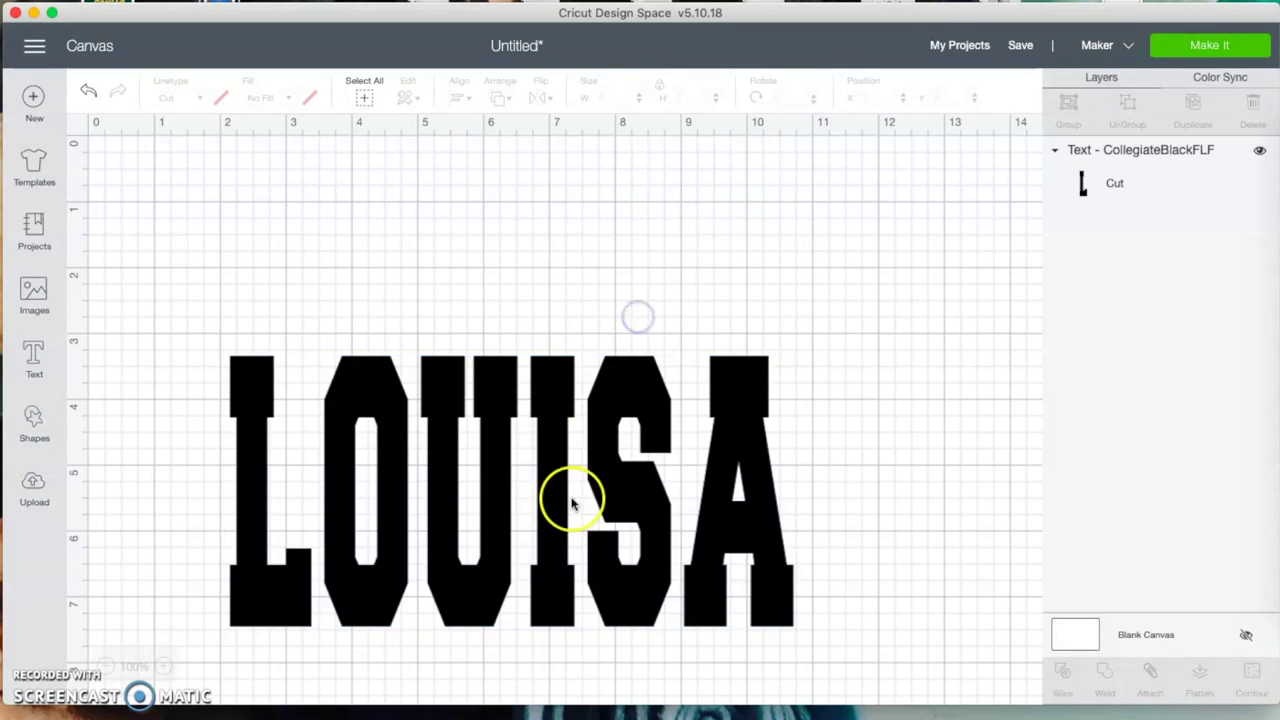
drag(614, 507, 614, 380)
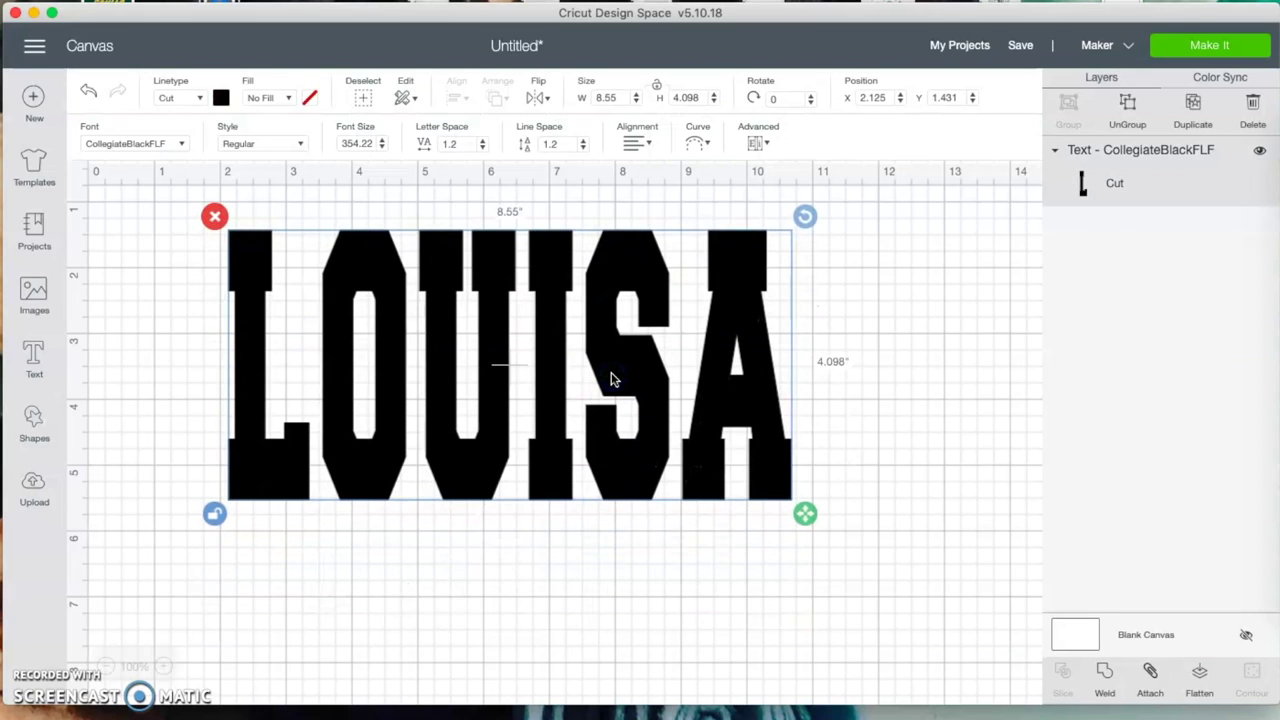
Upload the Town of Louisa.jpg photo from the Desktop folder.
click(31, 489)
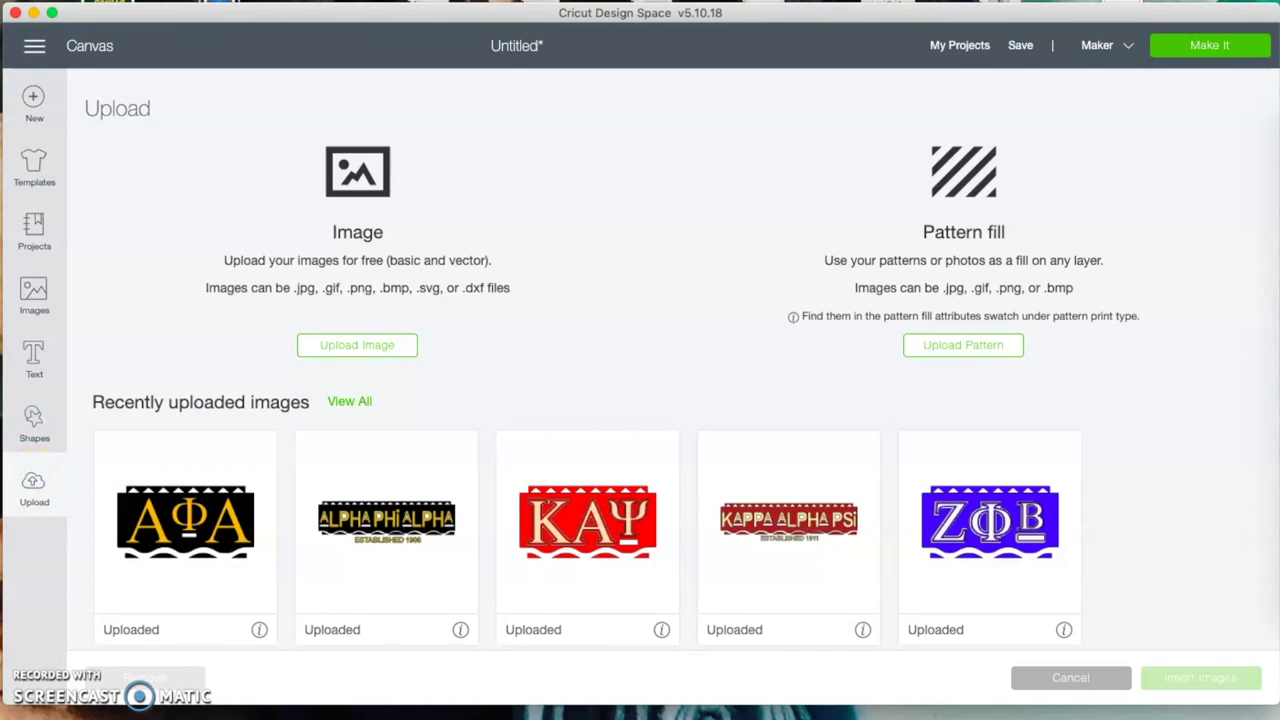
click(367, 351)
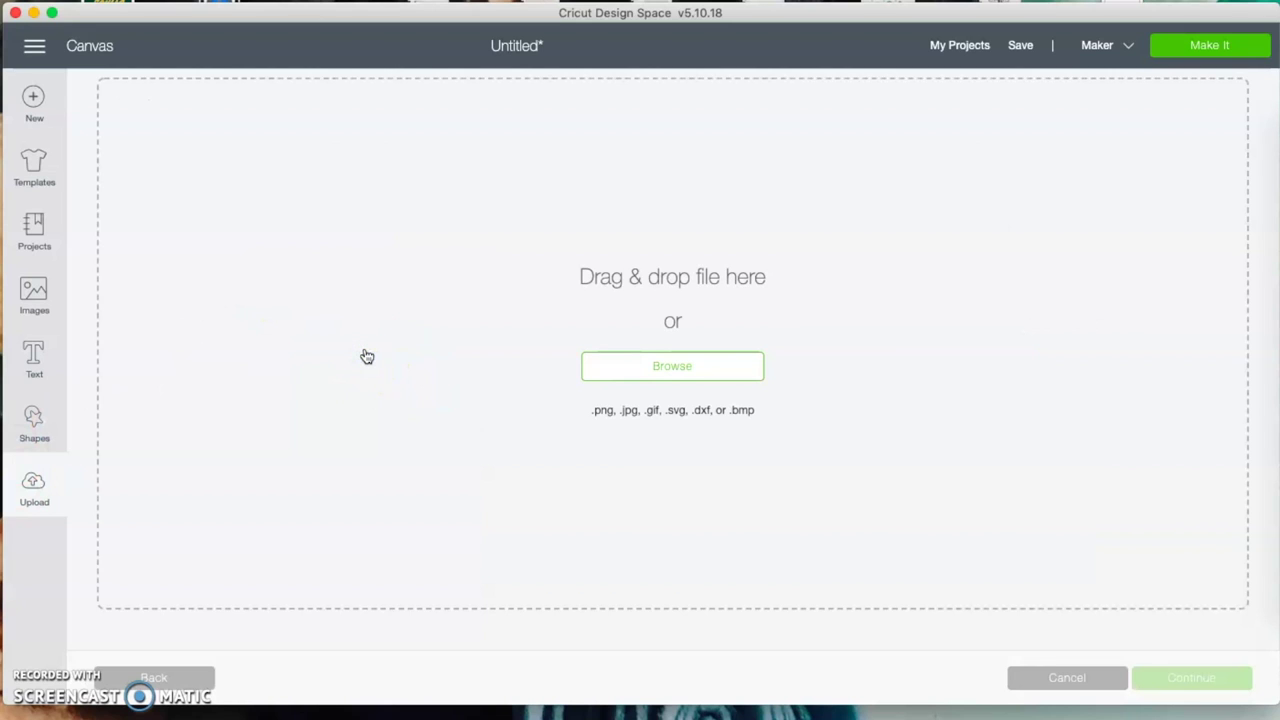
click(629, 374)
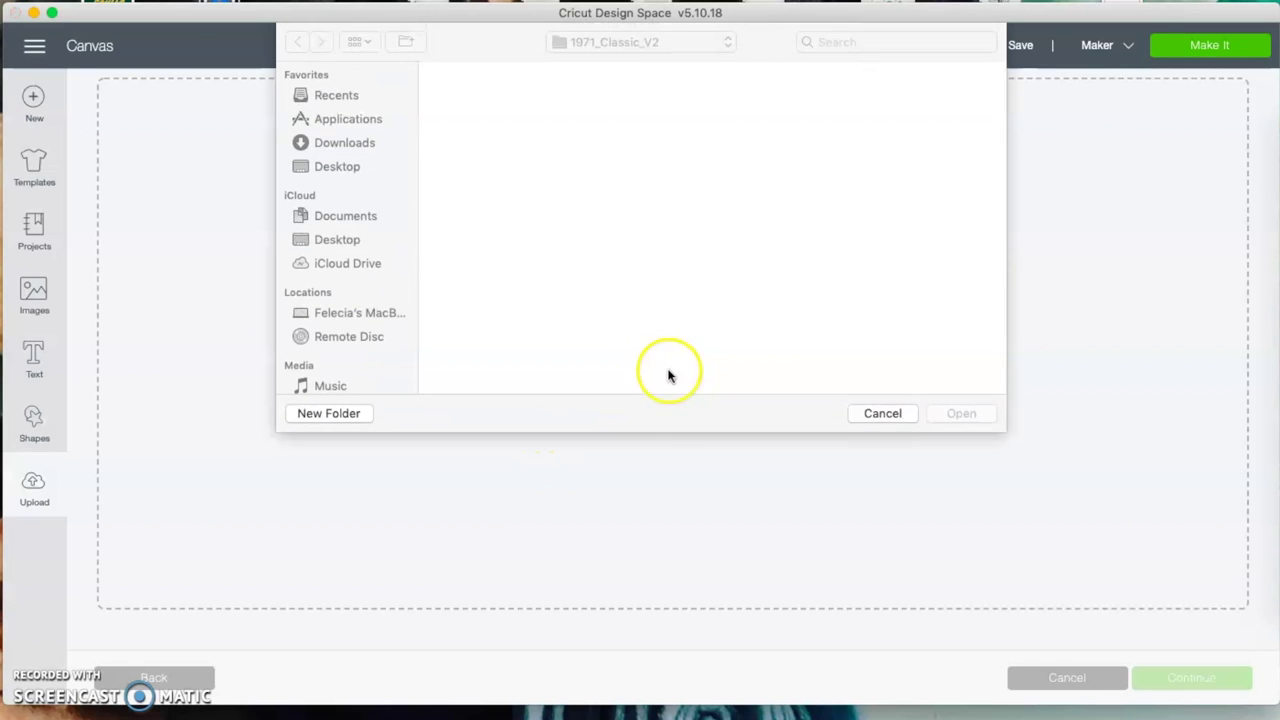
click(333, 170)
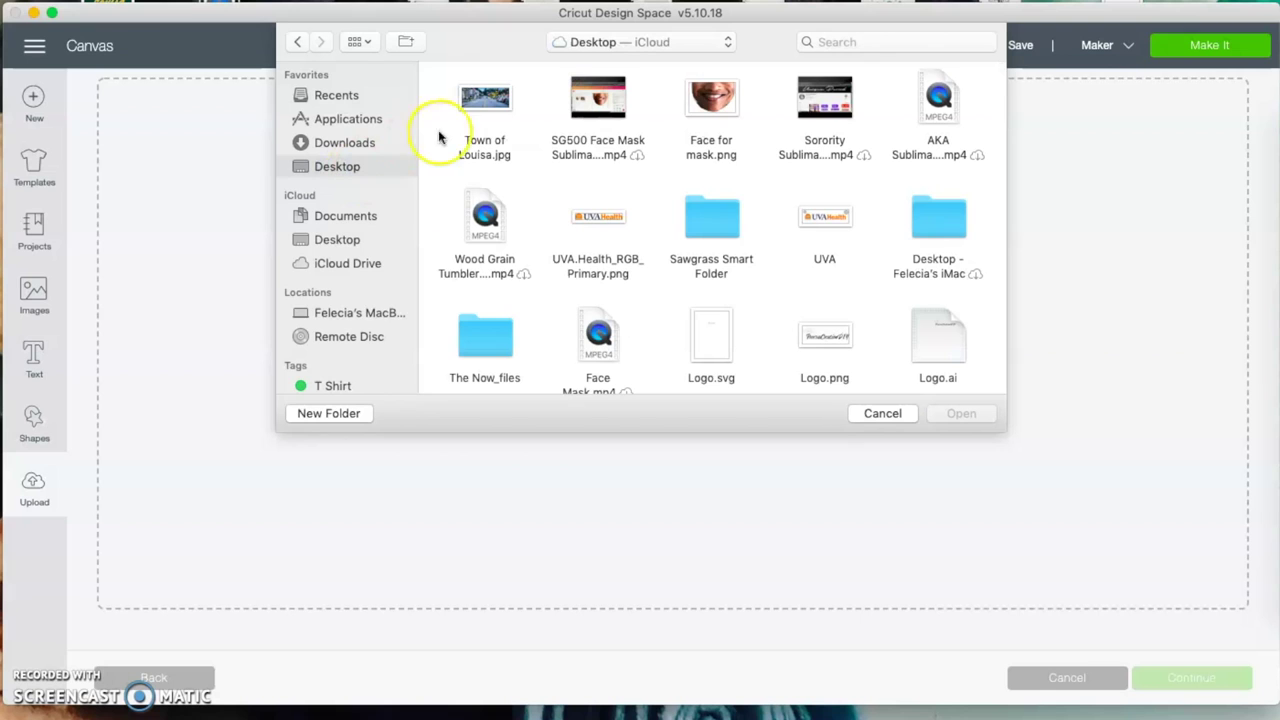
click(490, 101)
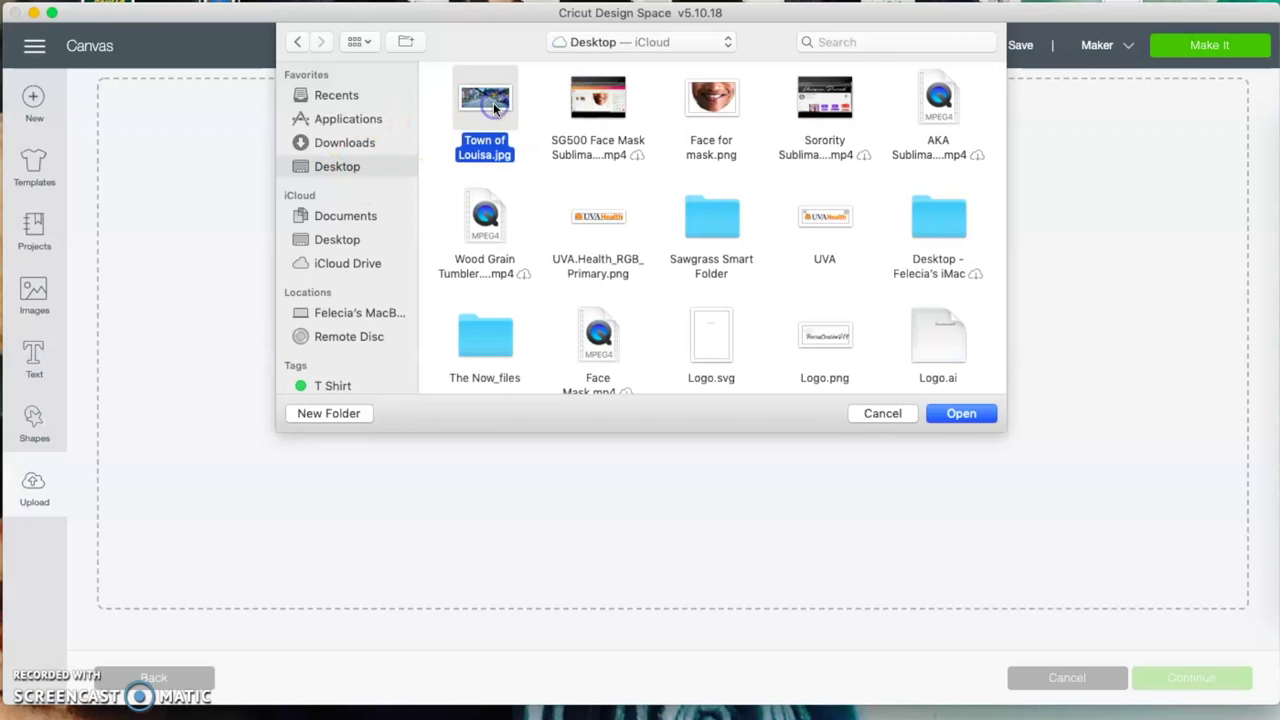
click(960, 413)
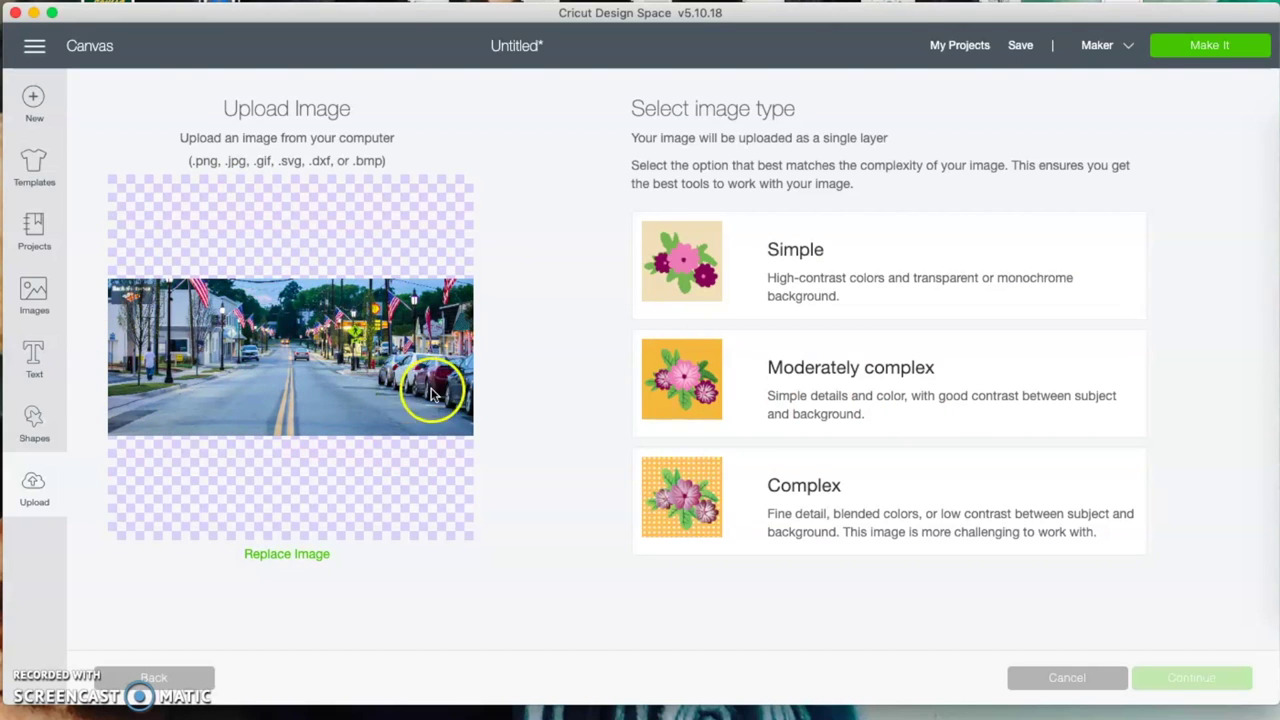
Try Simple and Moderately complex, then settle on Complex for the street photo and continue.
click(767, 256)
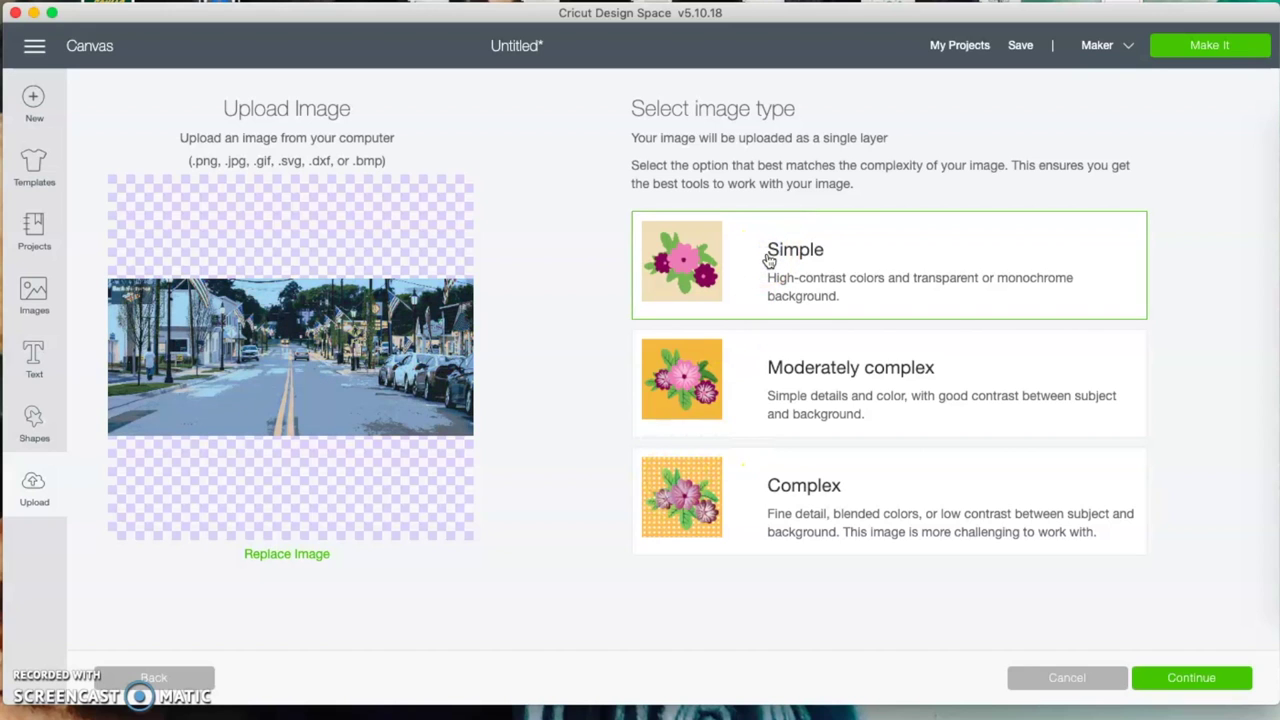
click(767, 259)
click(453, 318)
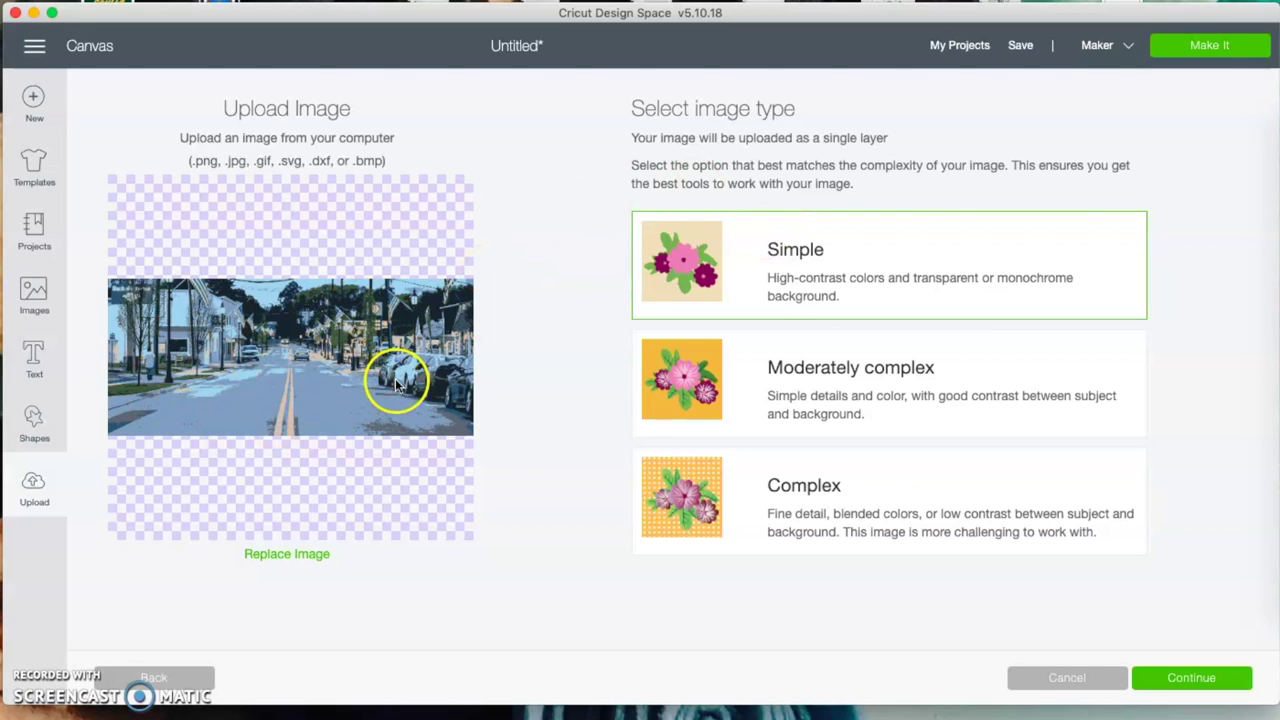
click(787, 392)
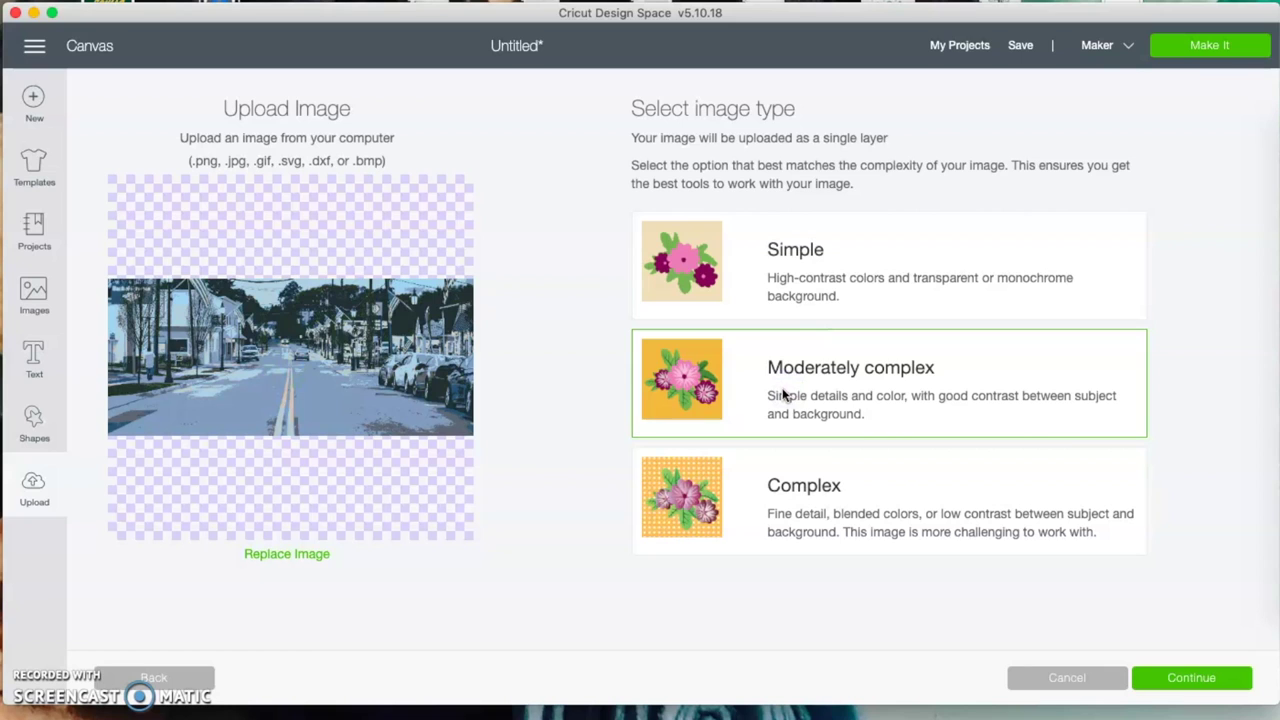
click(792, 484)
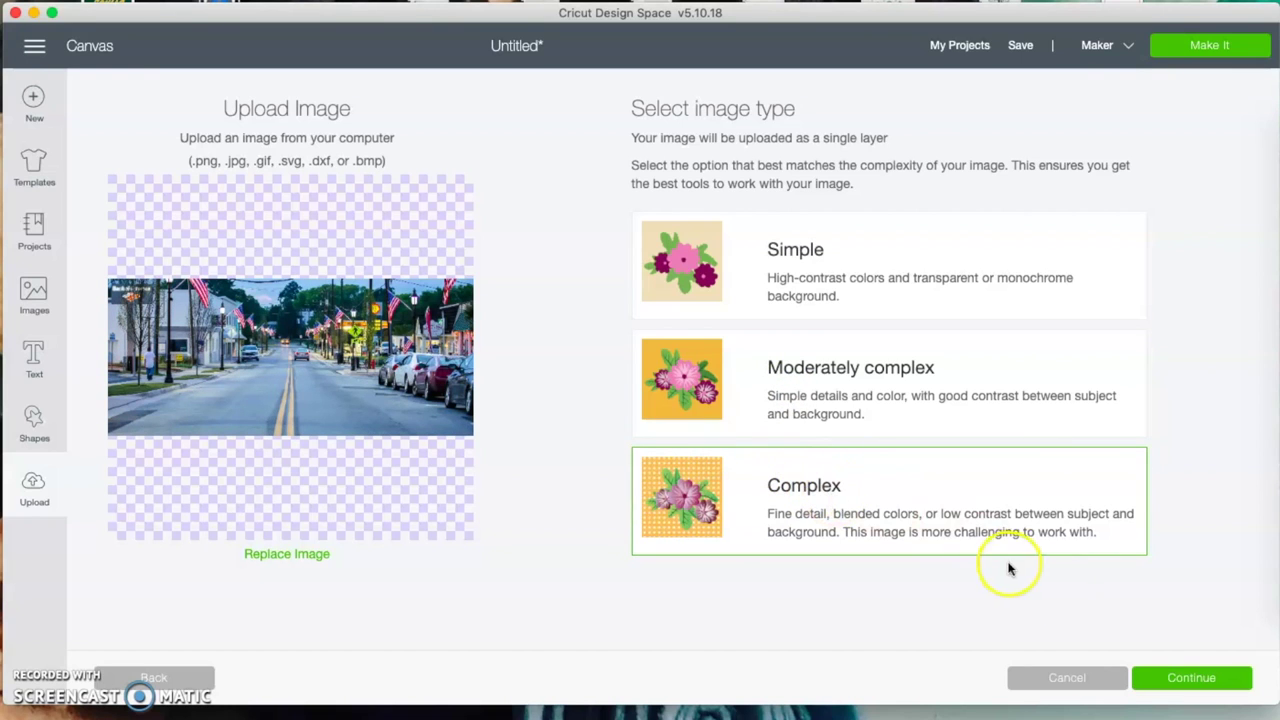
click(1192, 680)
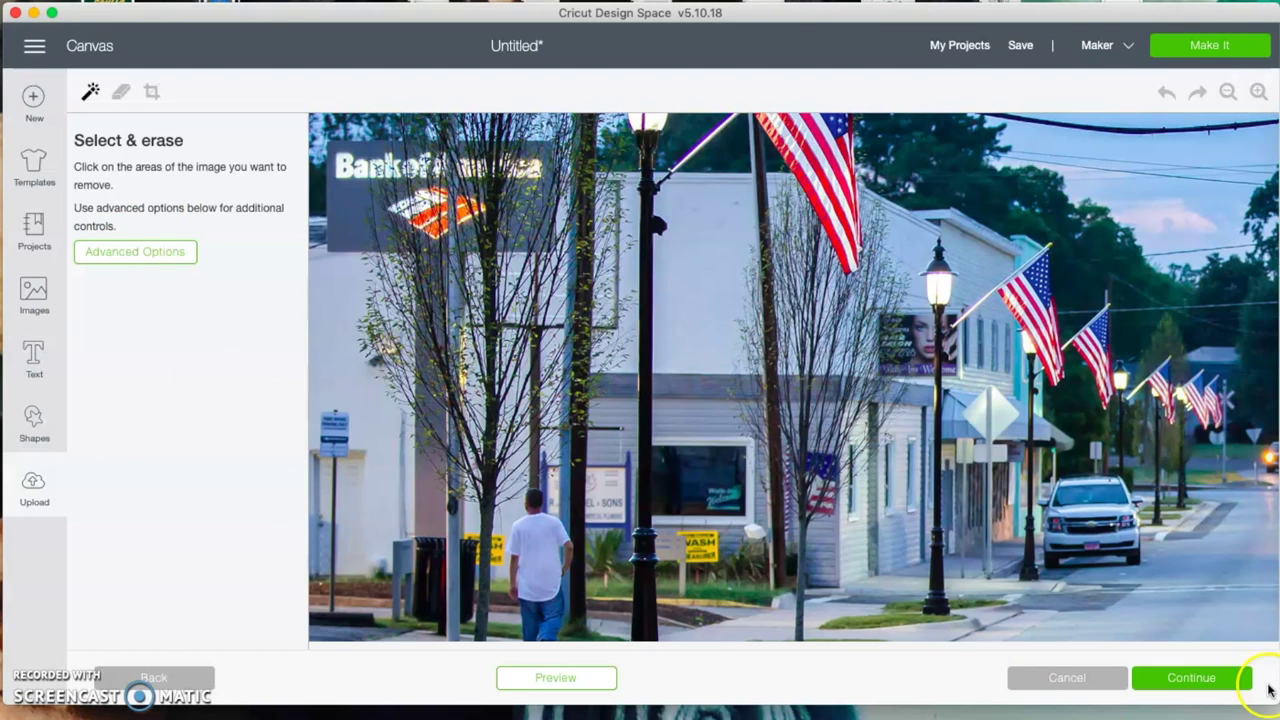
Save the photo as a Print Then Cut image named Town of Louisa and insert it onto the canvas.
click(1210, 680)
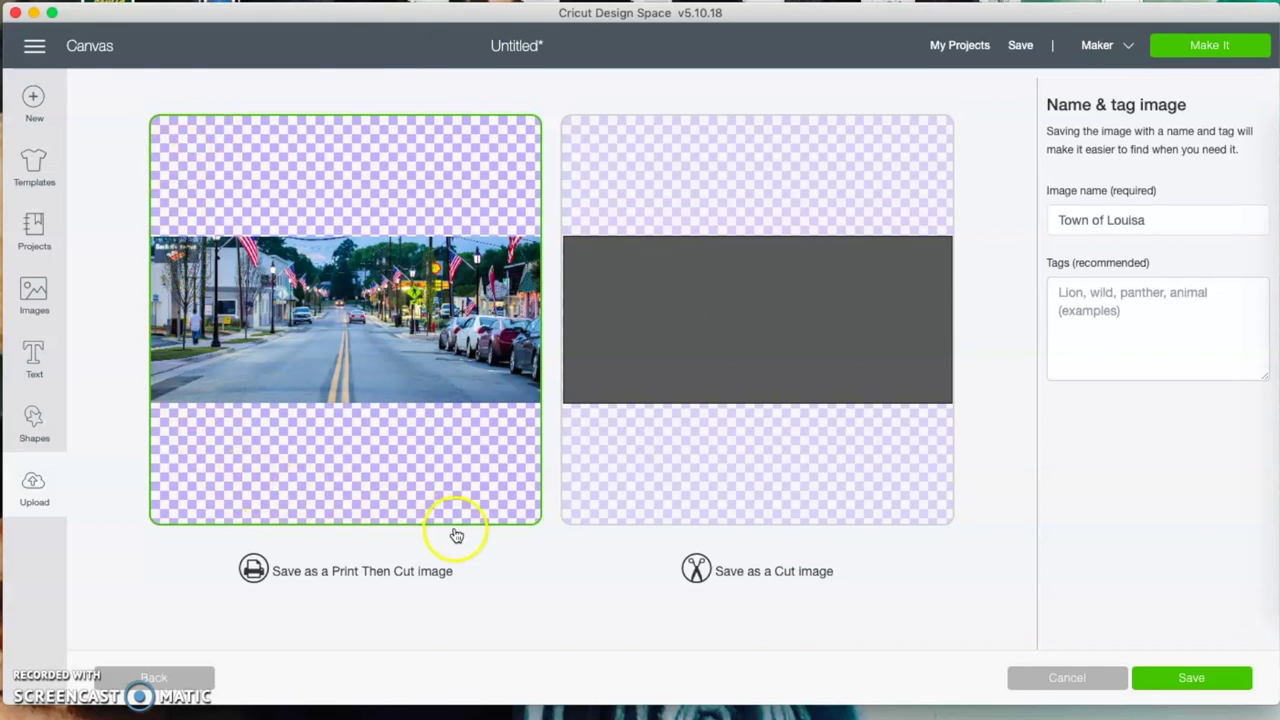
click(1195, 680)
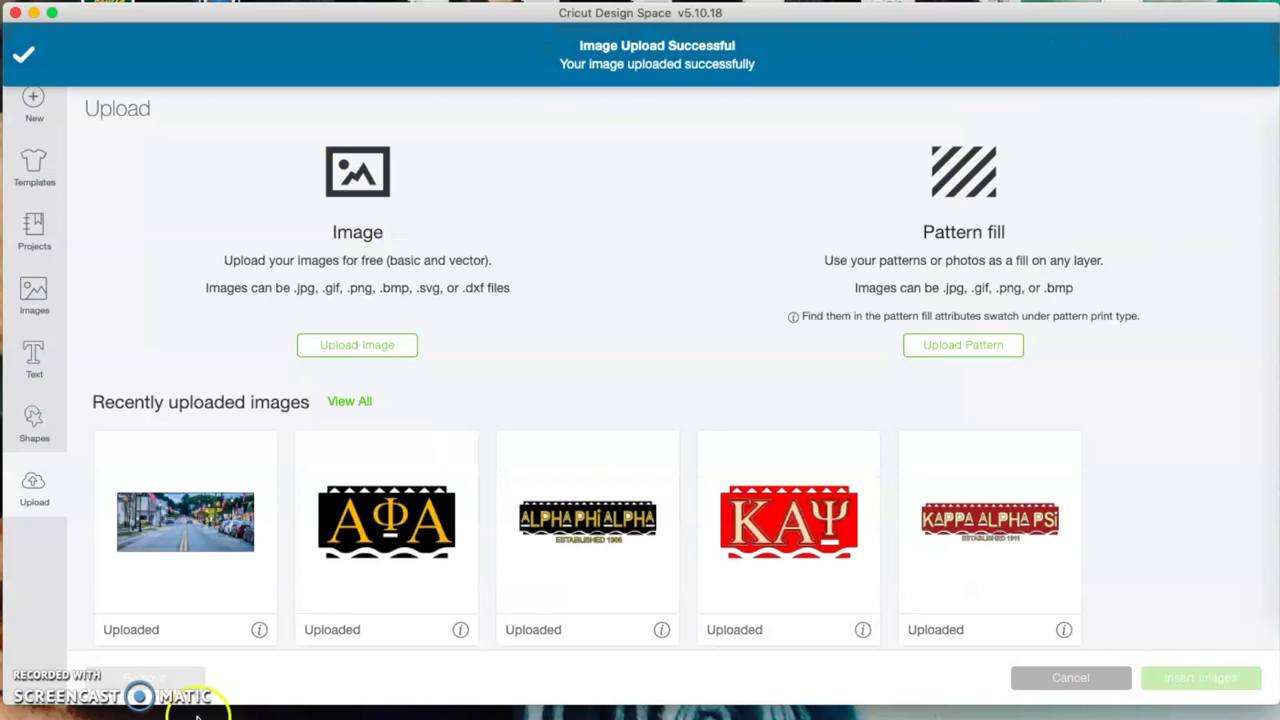
click(151, 584)
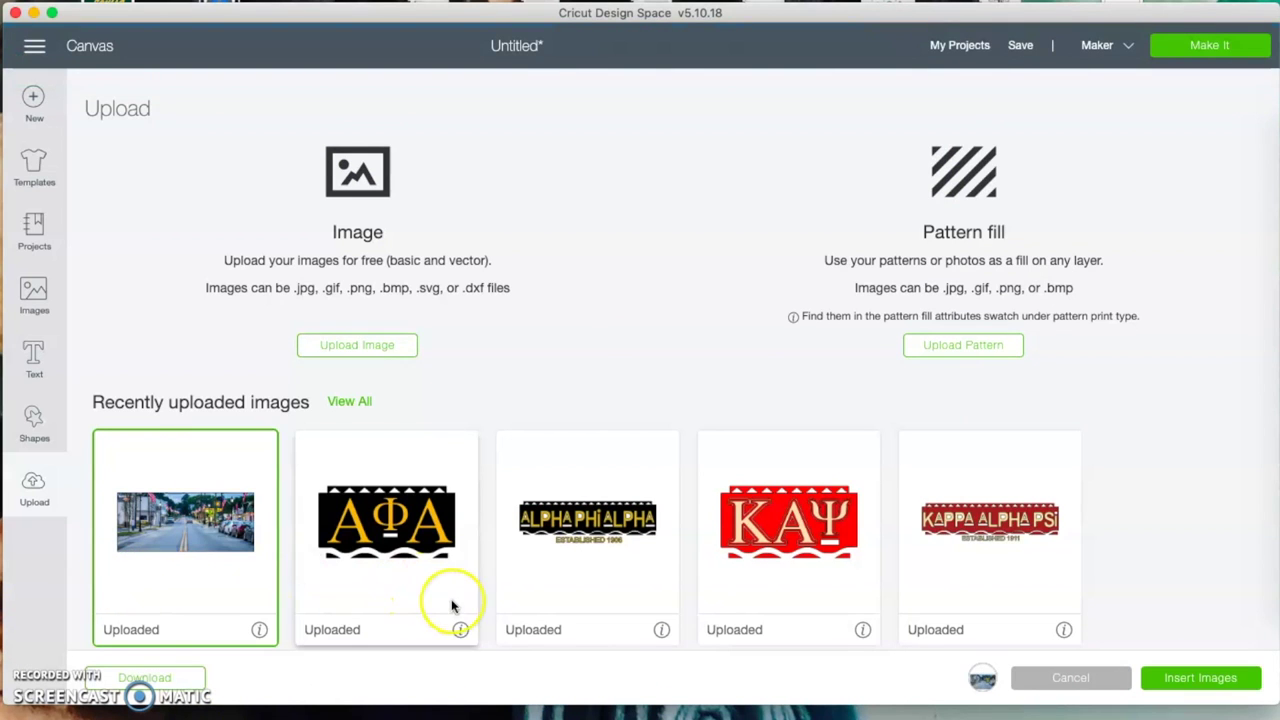
click(1205, 679)
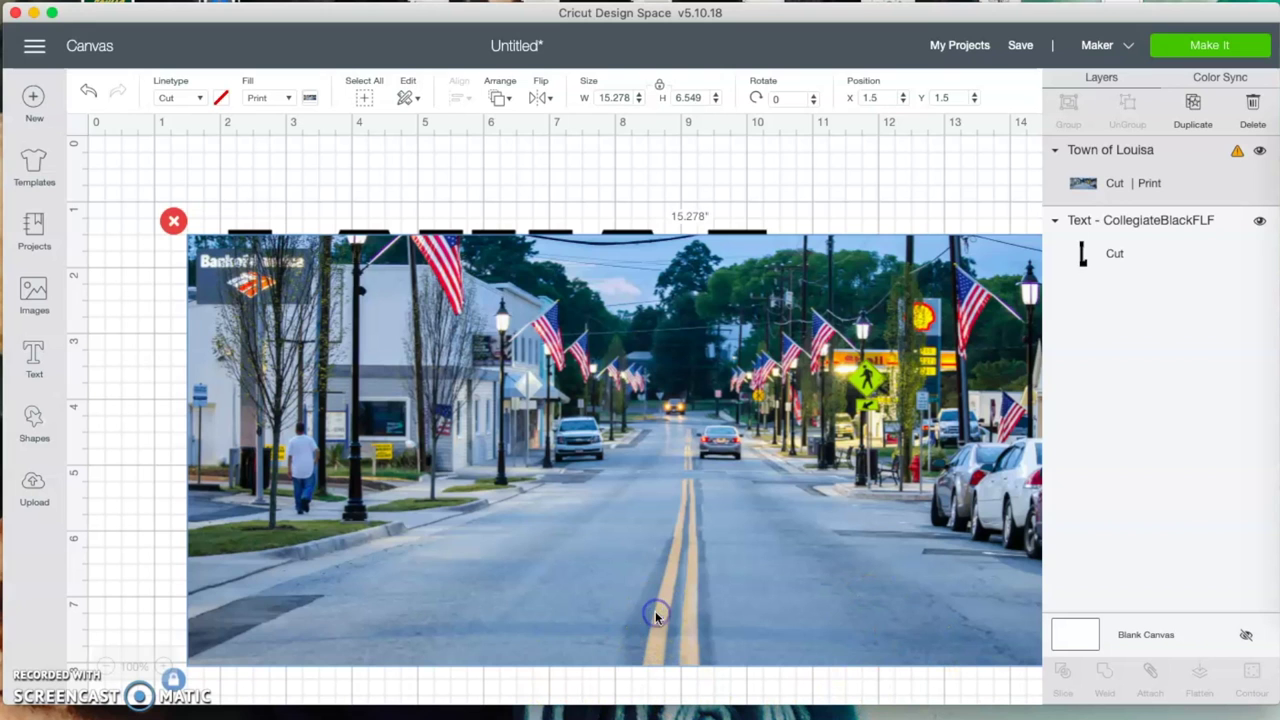
Shrink the inserted street photo to roughly 9 × 4 in and raise it slightly.
scroll(655, 591, right, 10)
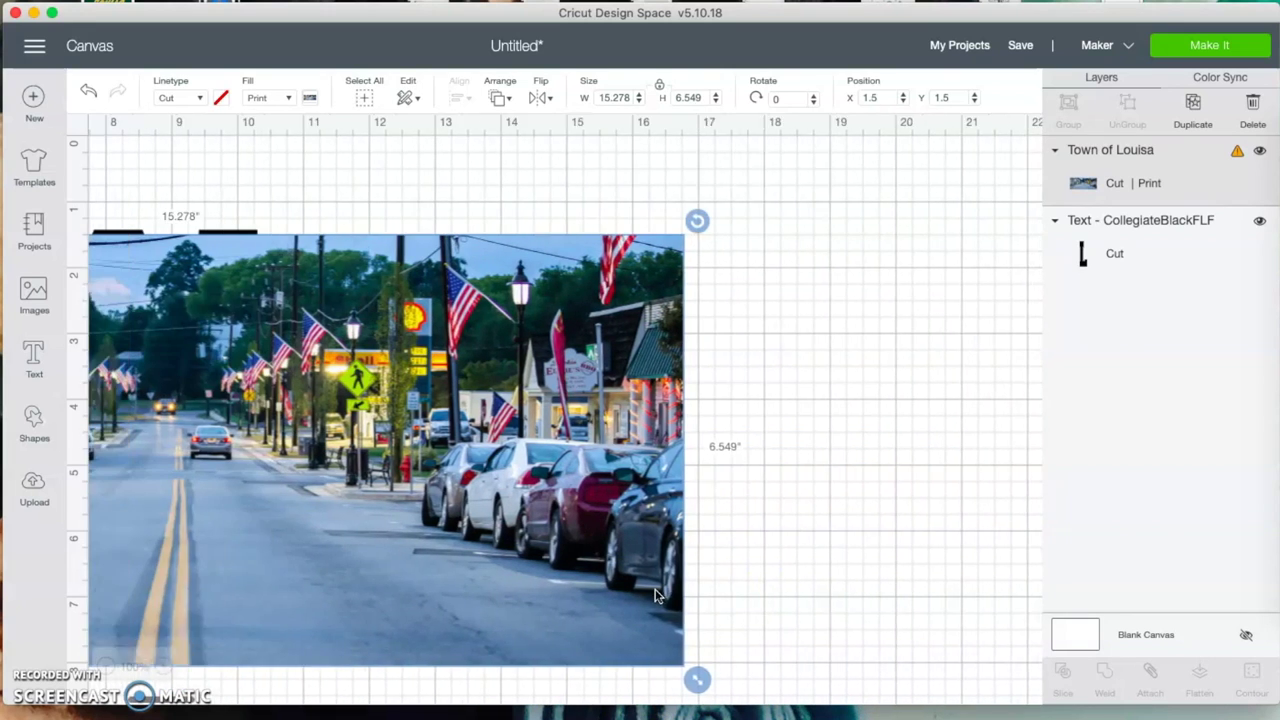
scroll(657, 595, left, 5)
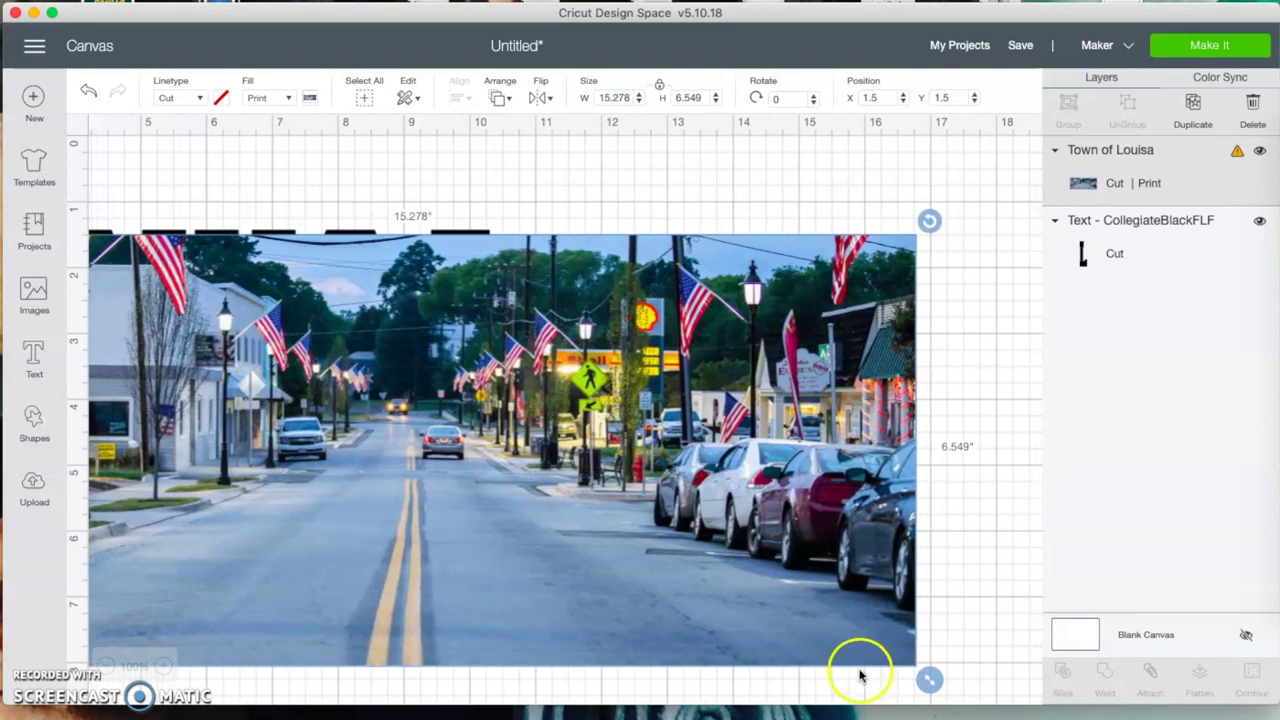
drag(930, 679, 557, 574)
scroll(557, 574, left, 5)
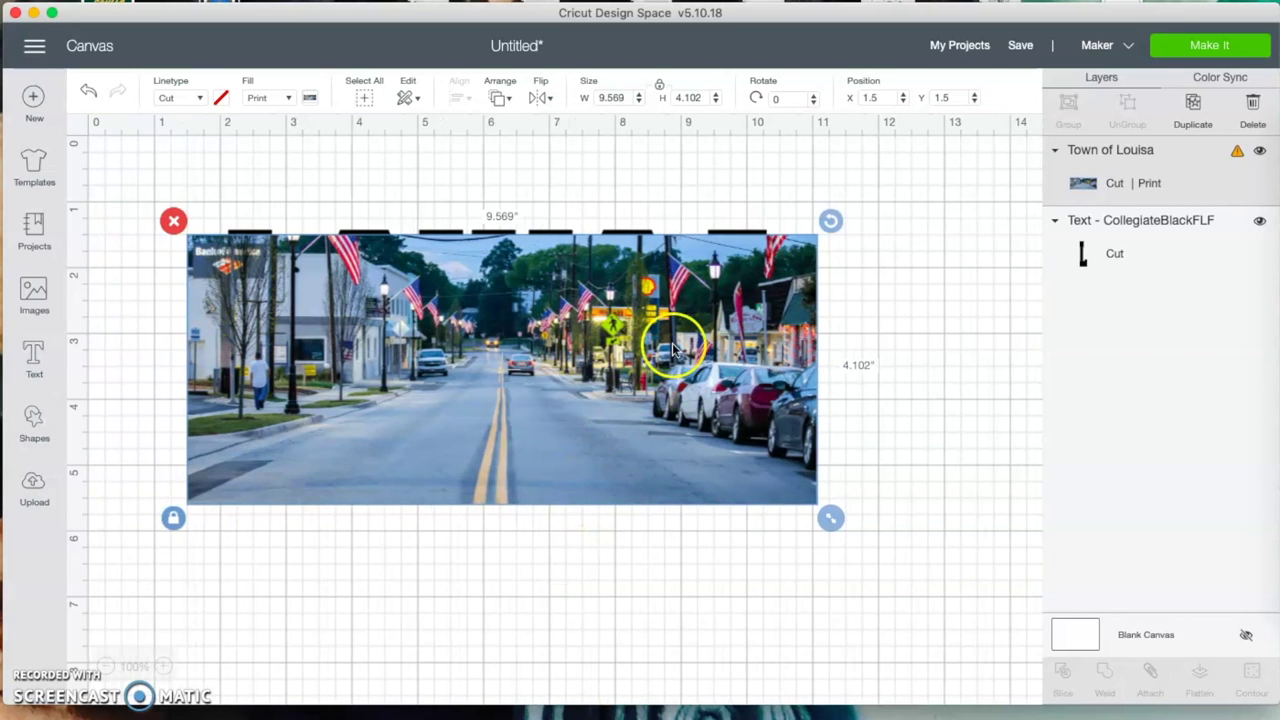
drag(670, 347, 668, 325)
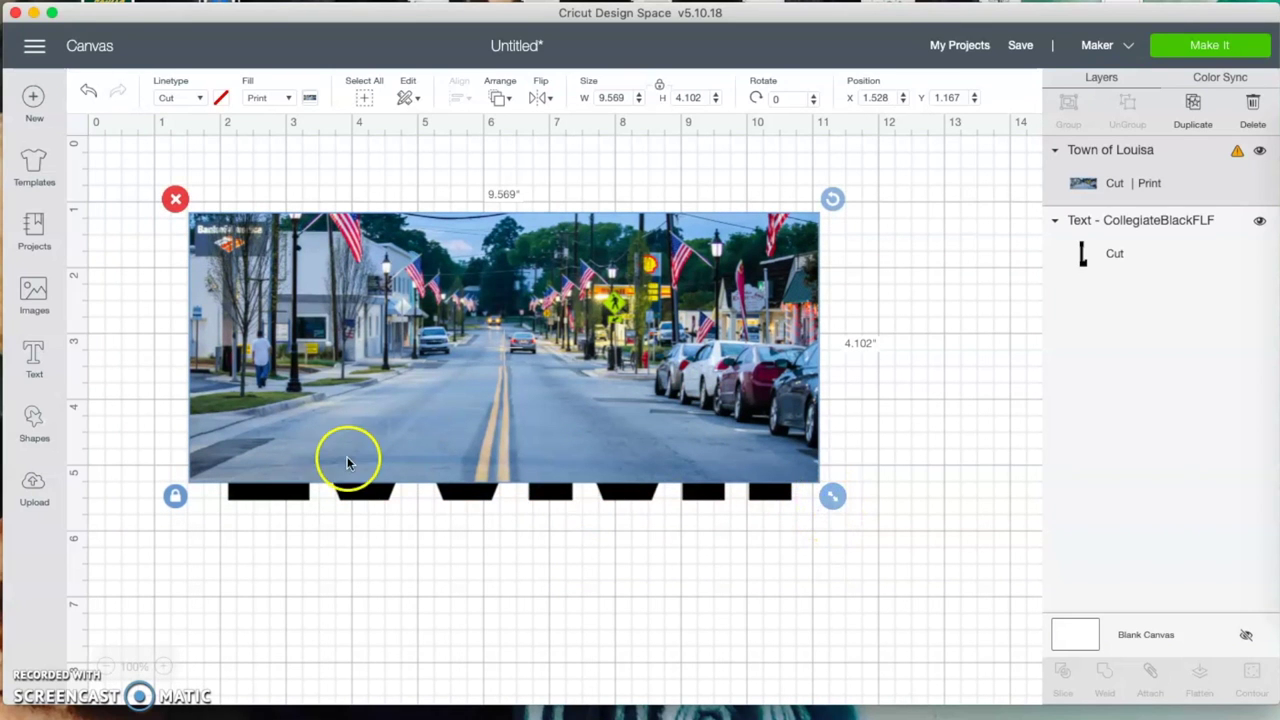
Unlock proportions and fit the photo to 8.931 × 4.197 in at X 1.944, Y 1.389 over LOUISA.
click(173, 498)
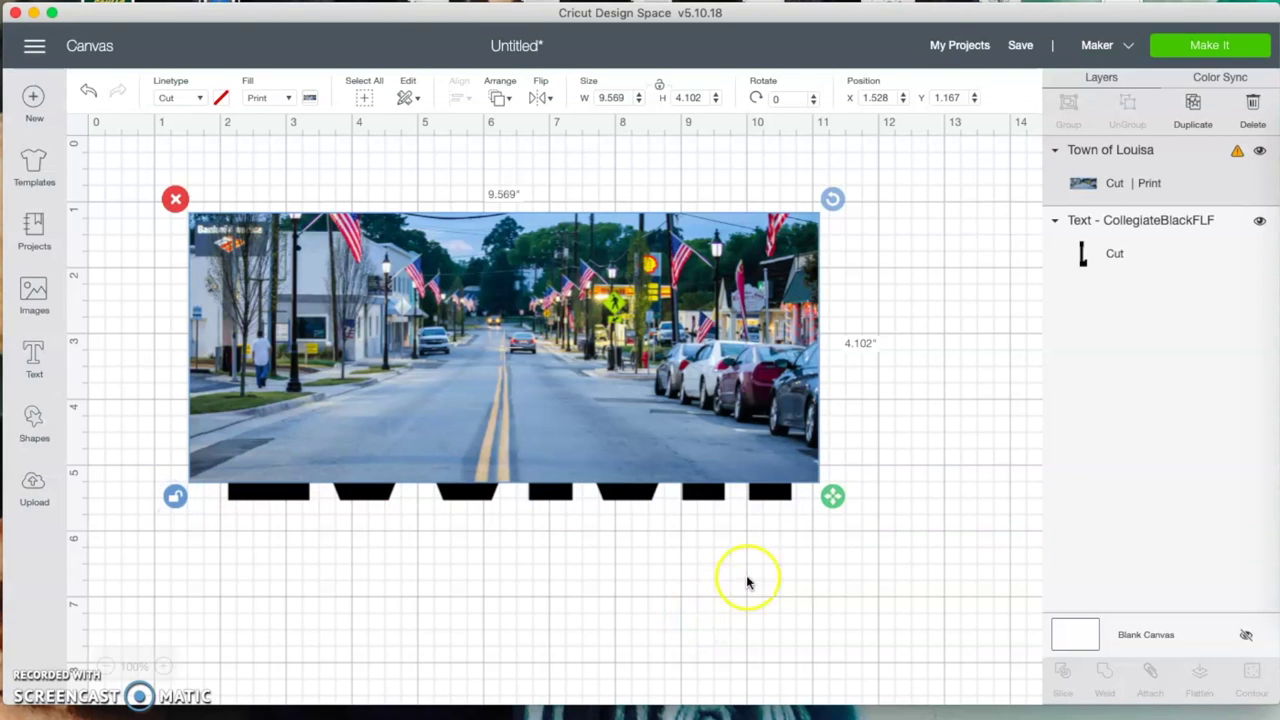
drag(833, 502, 832, 529)
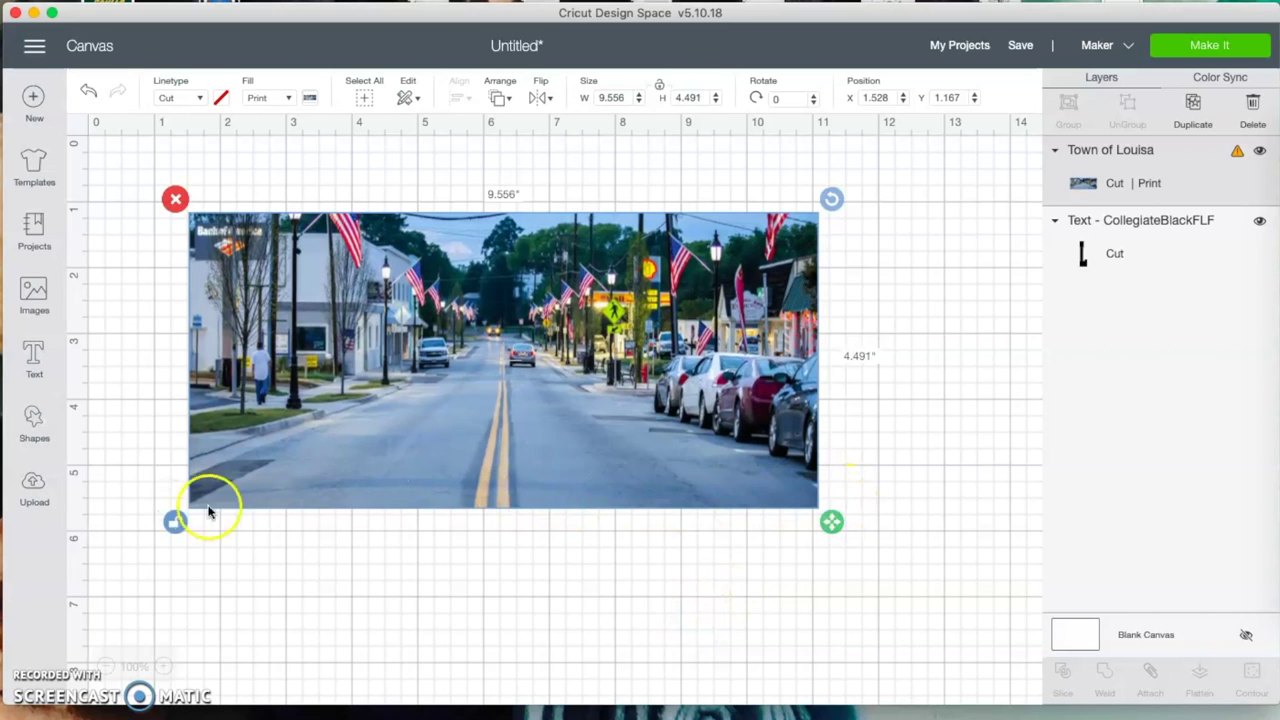
click(368, 437)
drag(383, 430, 414, 443)
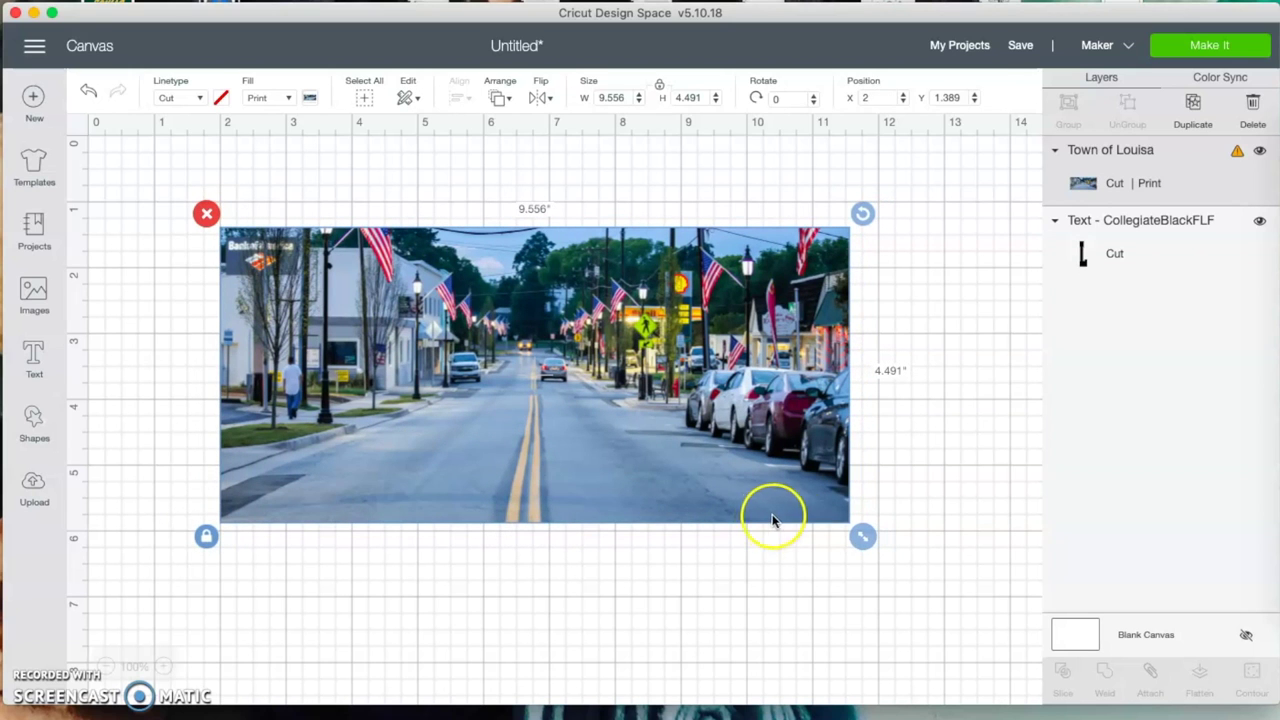
drag(863, 541, 825, 569)
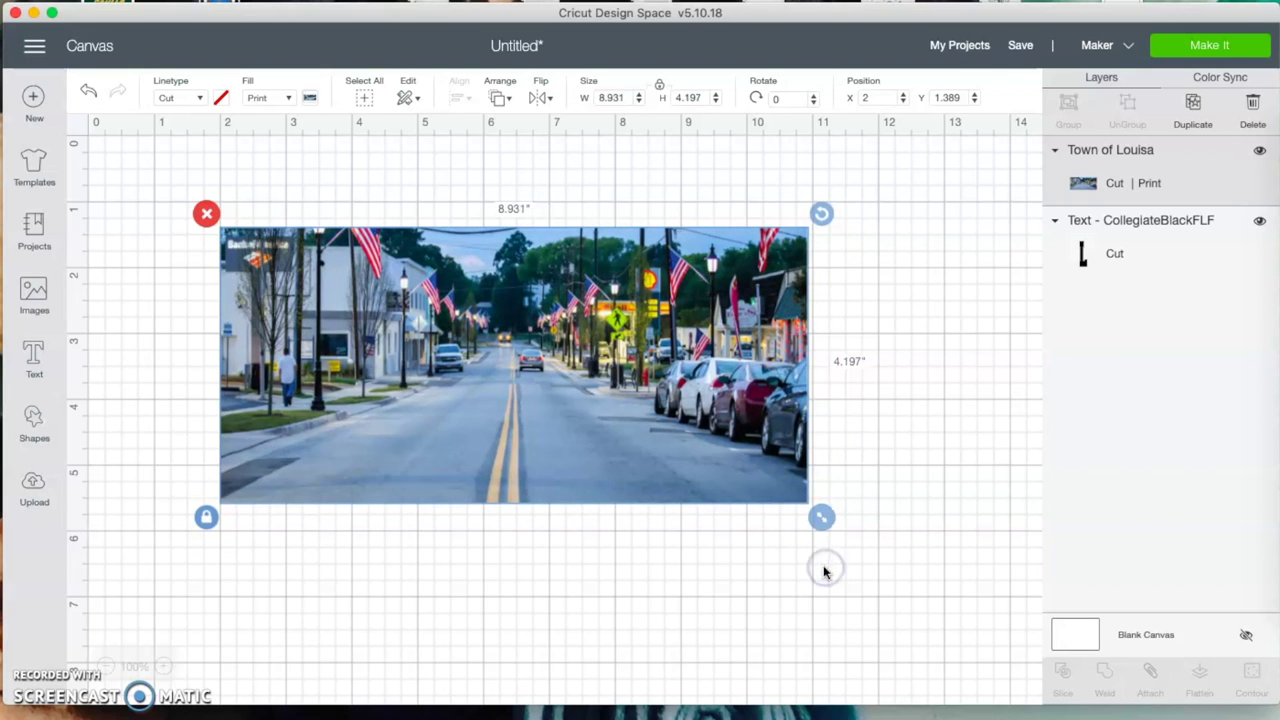
mouse_move(606, 429)
mouse_down()
mouse_move(606, 446)
mouse_move(600, 435)
mouse_up()
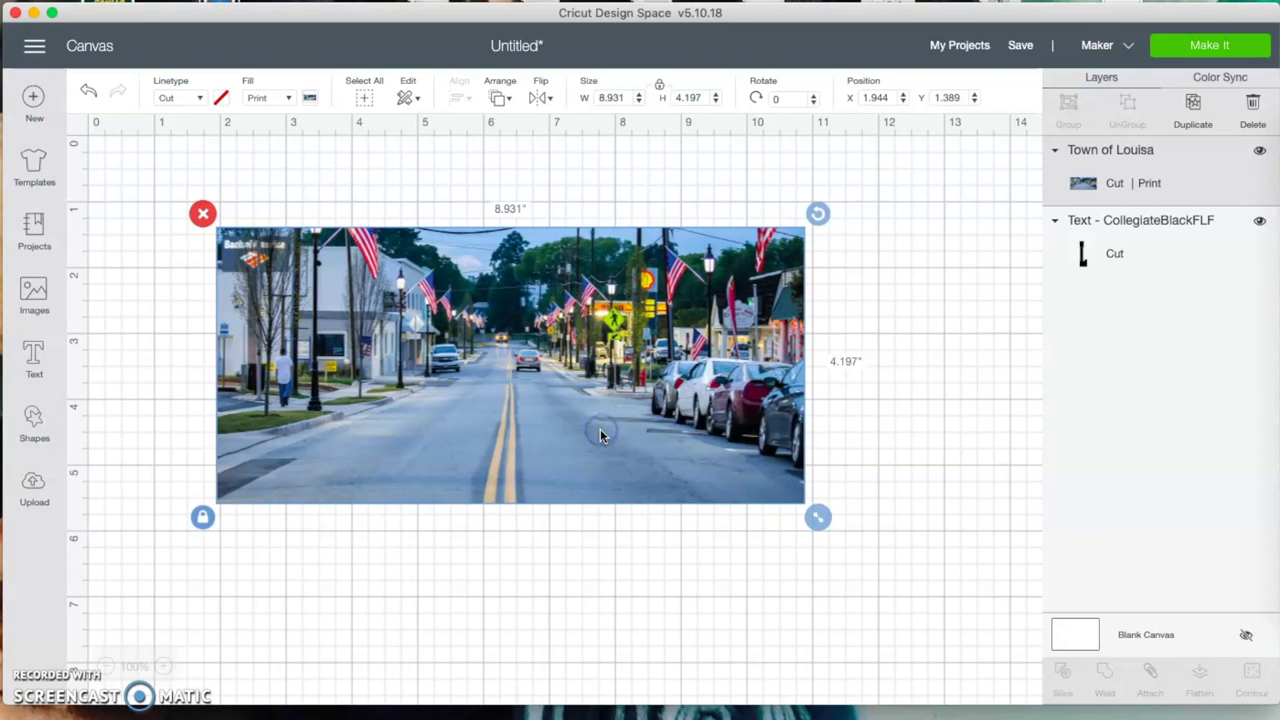
Marquee-select the street photo and LOUISA lettering together and Slice them.
click(378, 597)
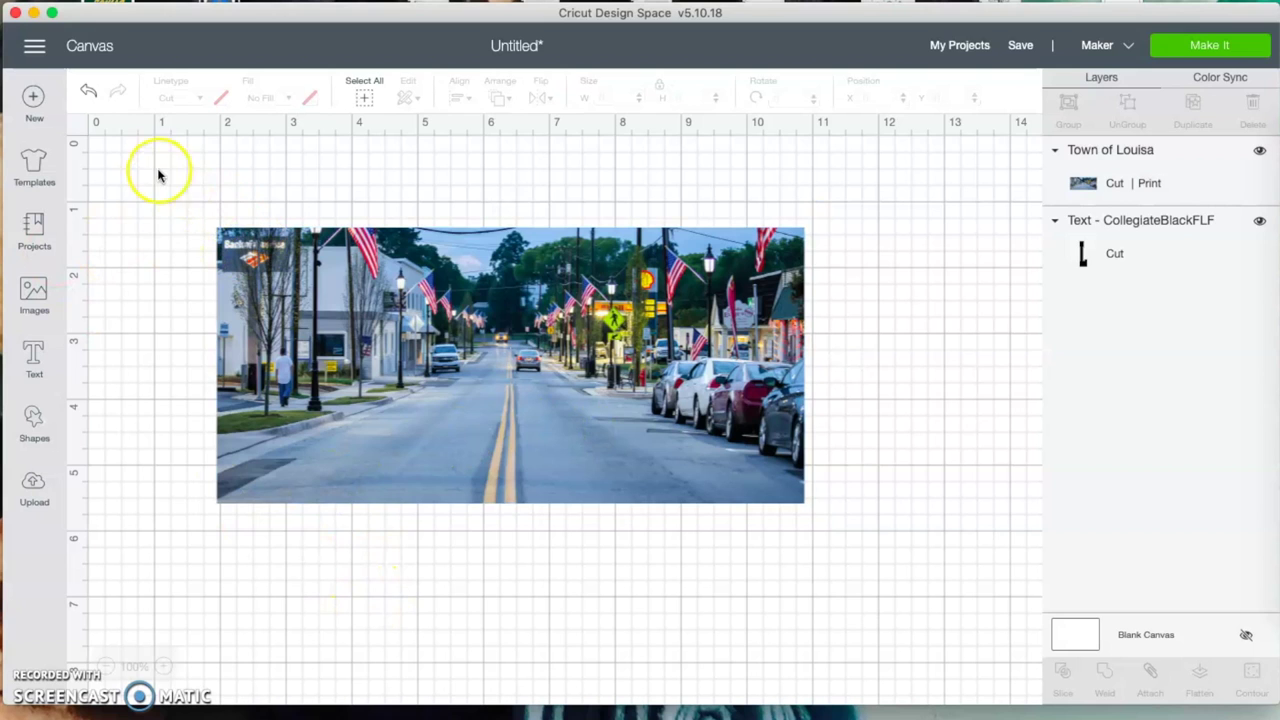
drag(160, 180, 866, 595)
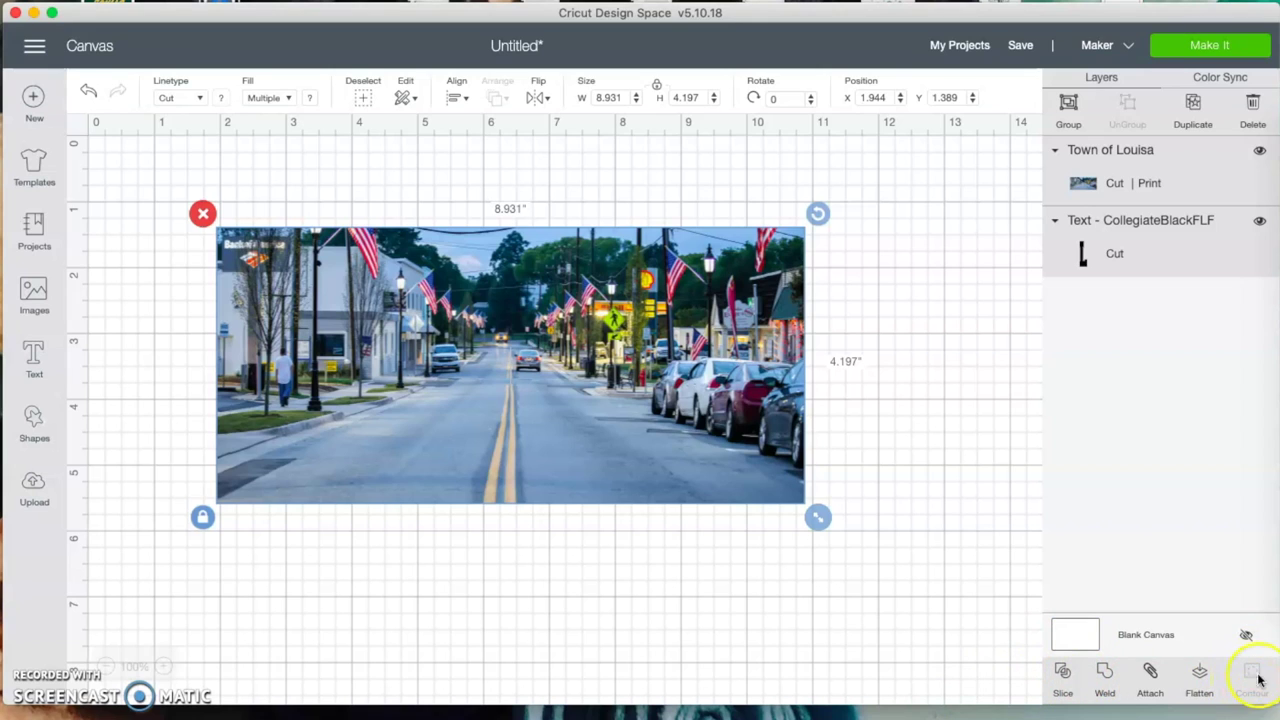
click(1063, 689)
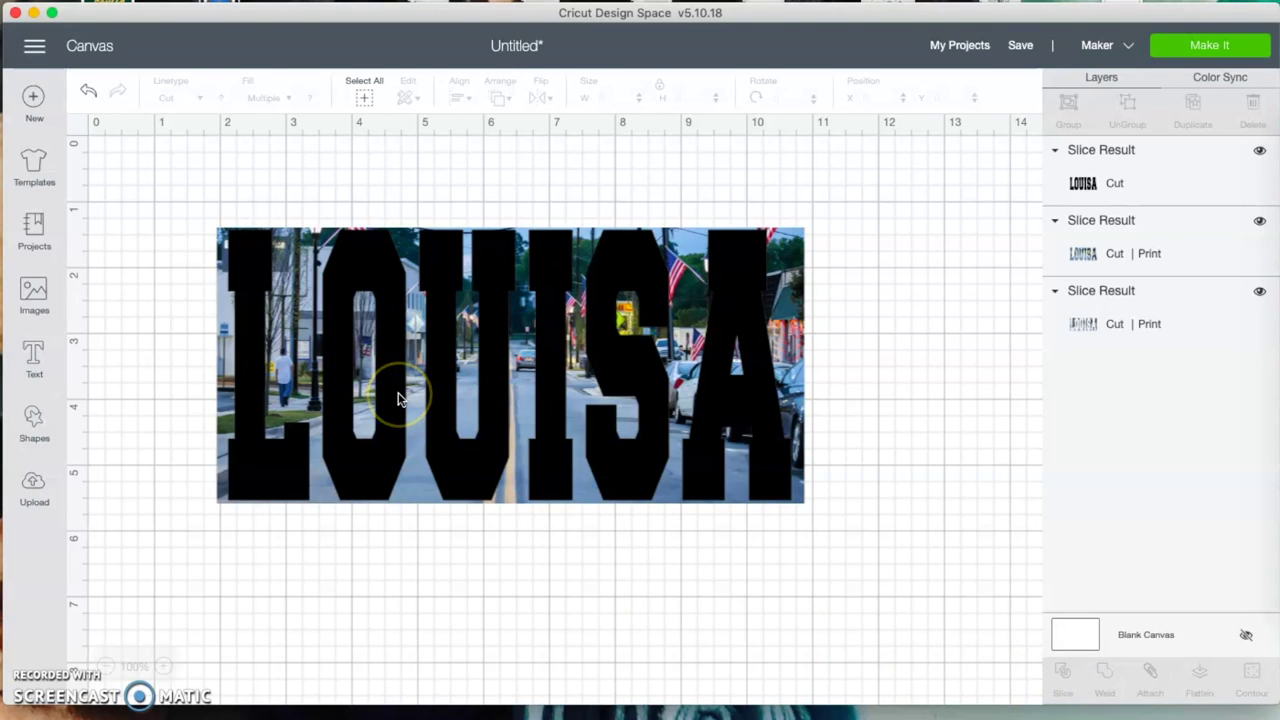
Pull the slice pieces apart and delete the holed photo and the black LOUISA letters.
drag(391, 396, 704, 586)
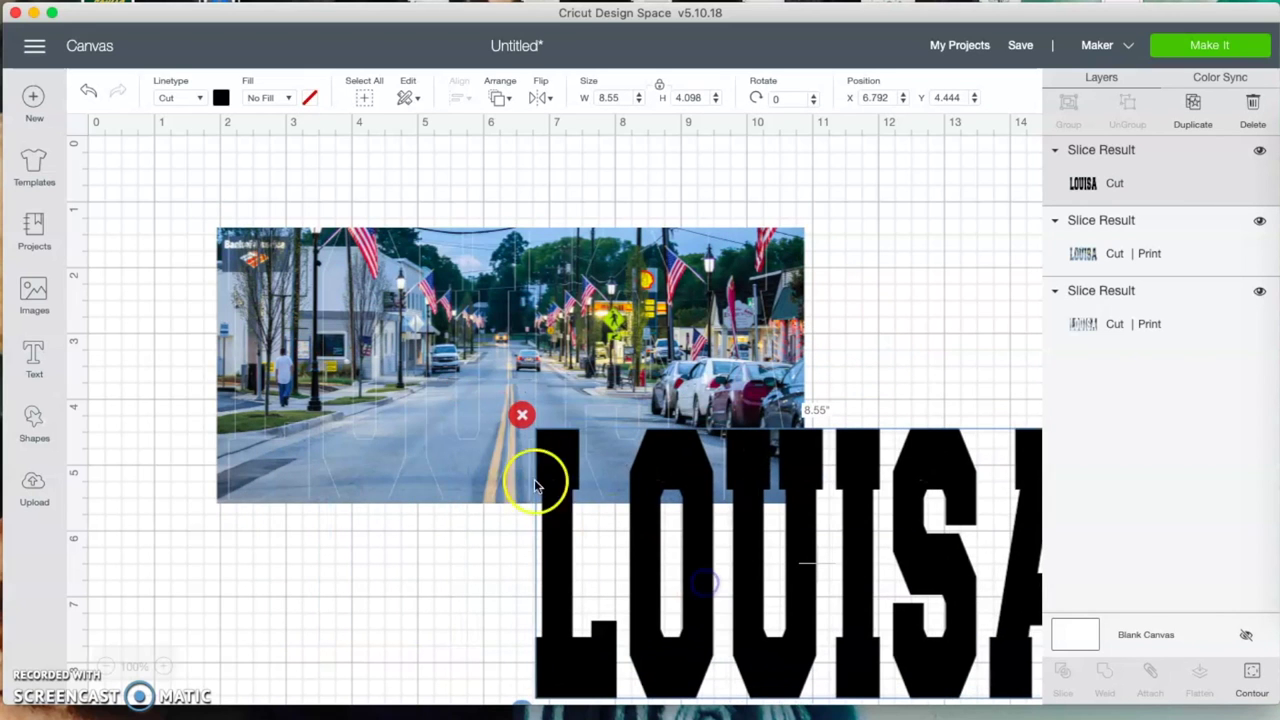
drag(351, 320, 364, 571)
drag(403, 343, 397, 282)
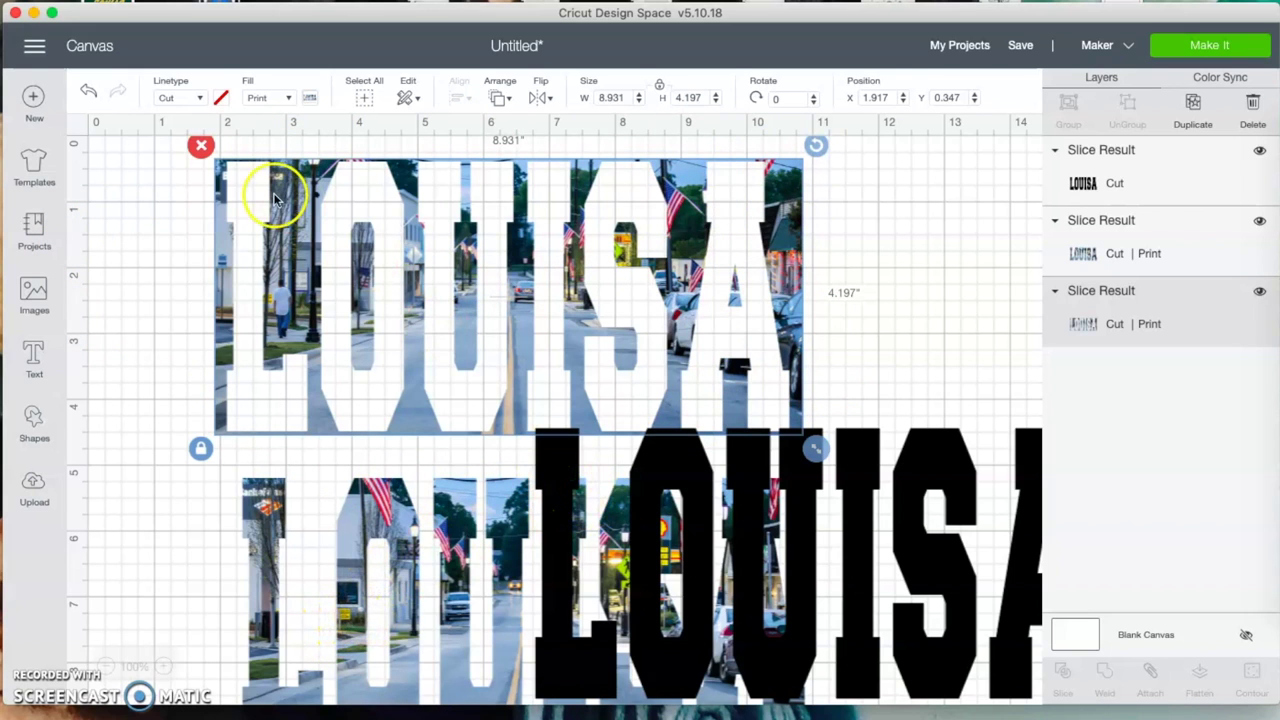
click(201, 147)
drag(580, 471, 511, 302)
click(478, 238)
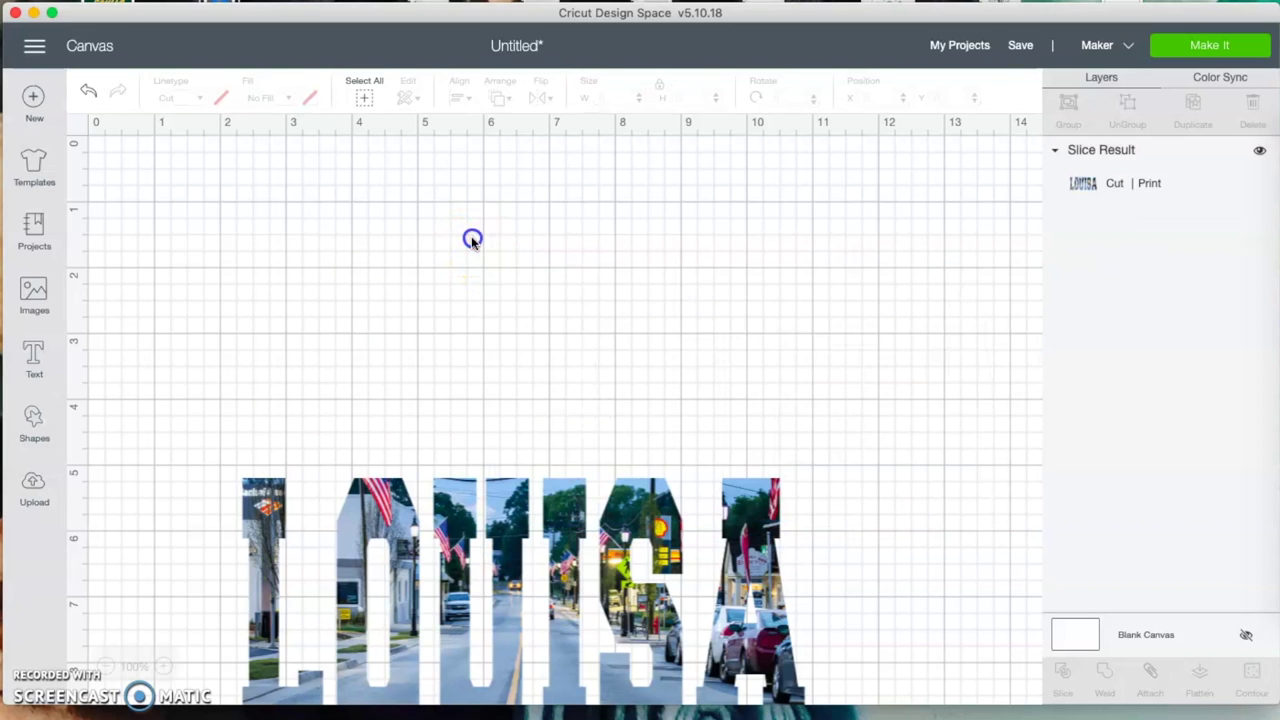
Move the photo-filled LOUISA cutout up near the top of the canvas.
drag(503, 624, 526, 429)
drag(574, 473, 567, 410)
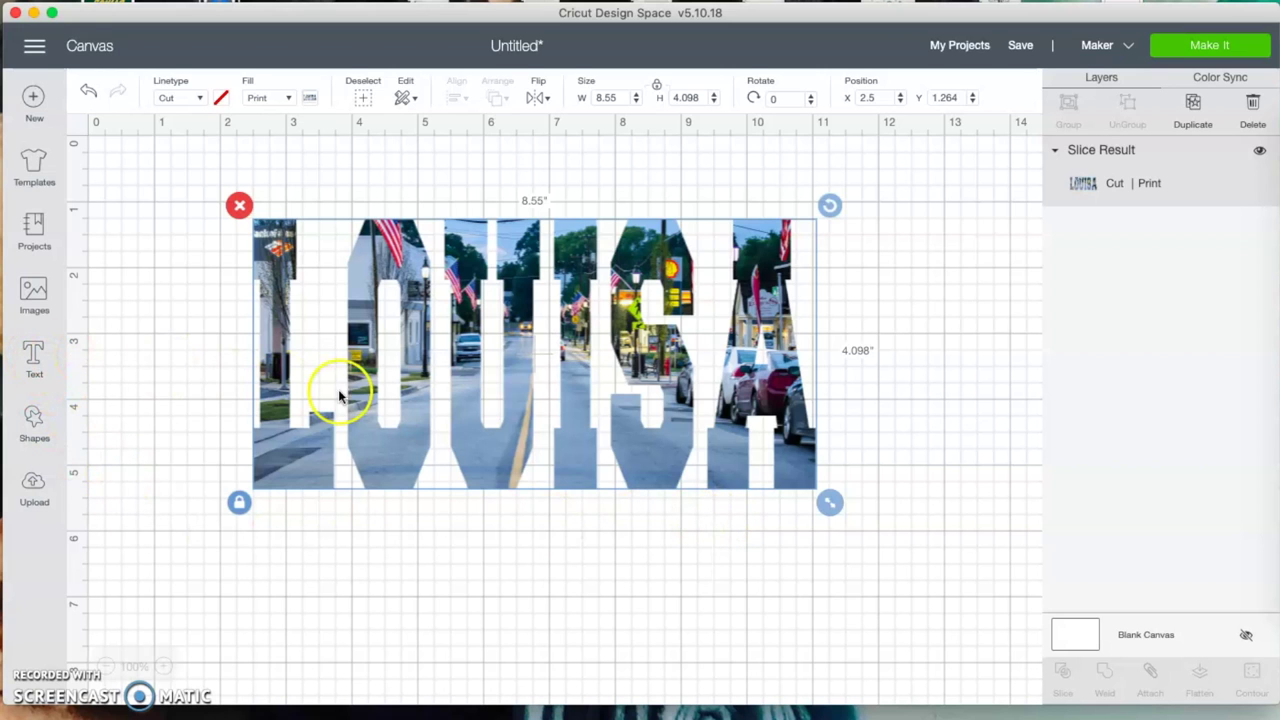
drag(494, 423, 495, 350)
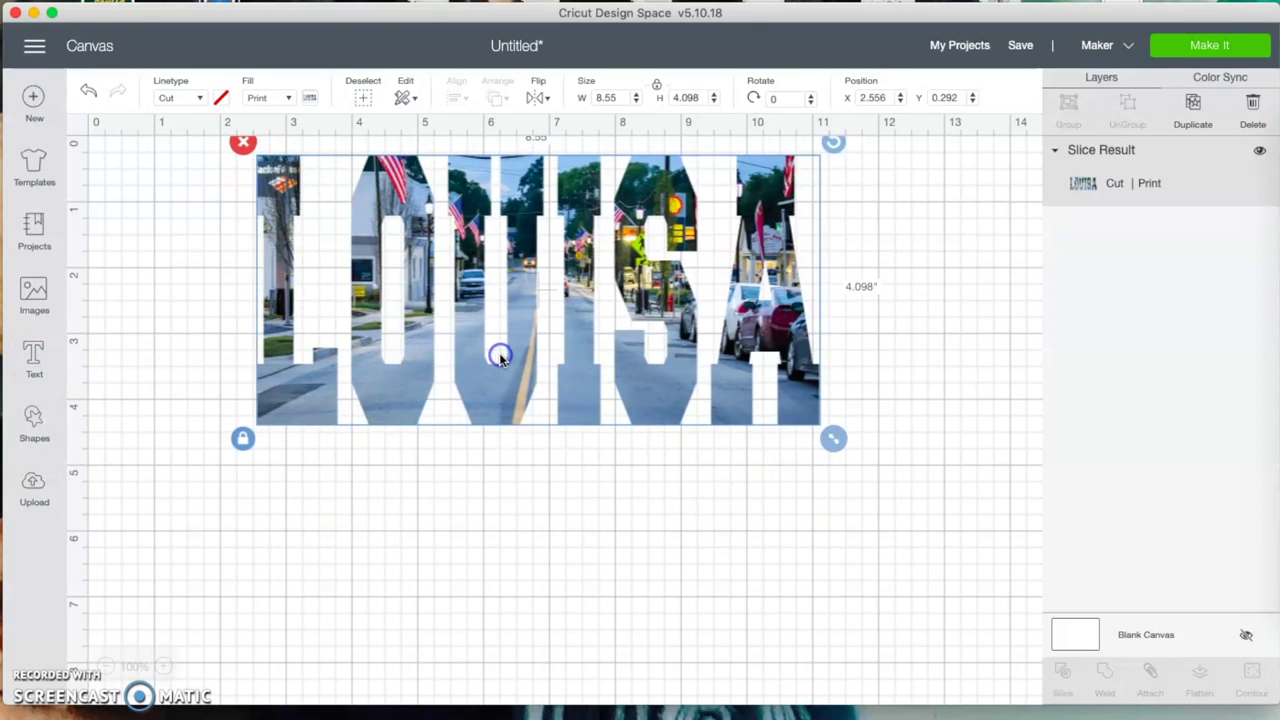
Add a MY text box and place it beneath LOUISA.
click(46, 350)
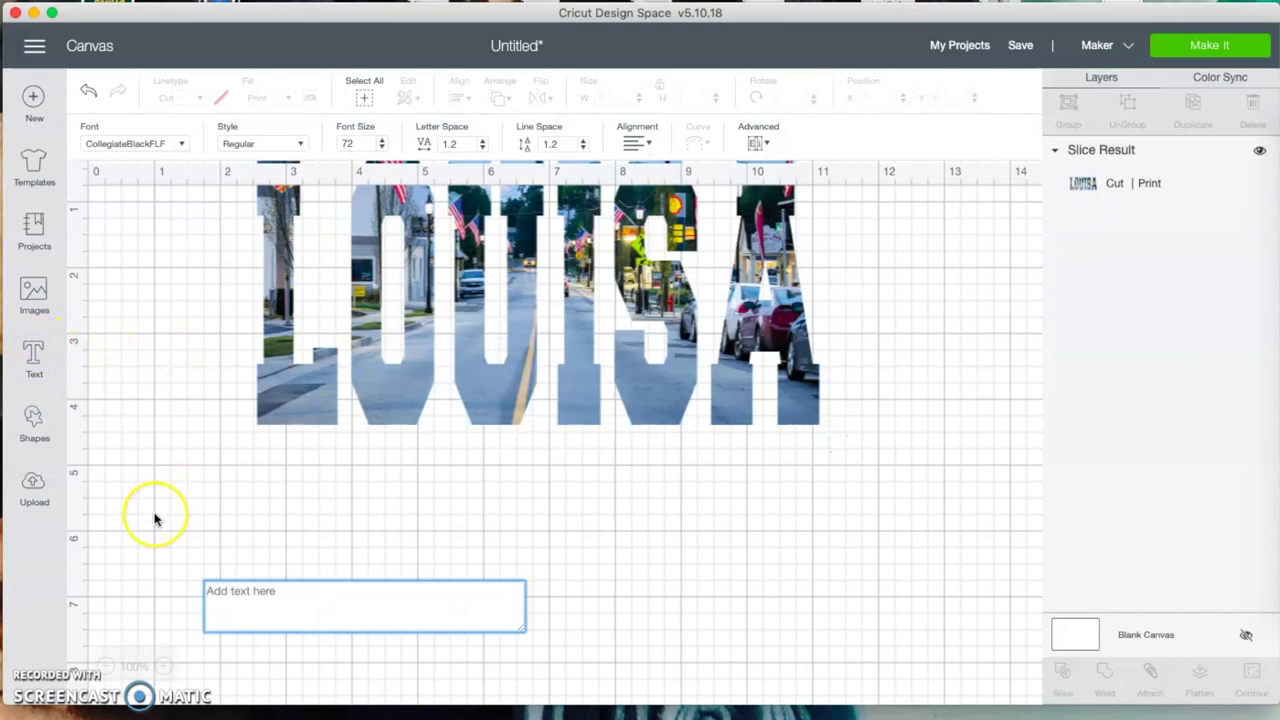
text(MY)
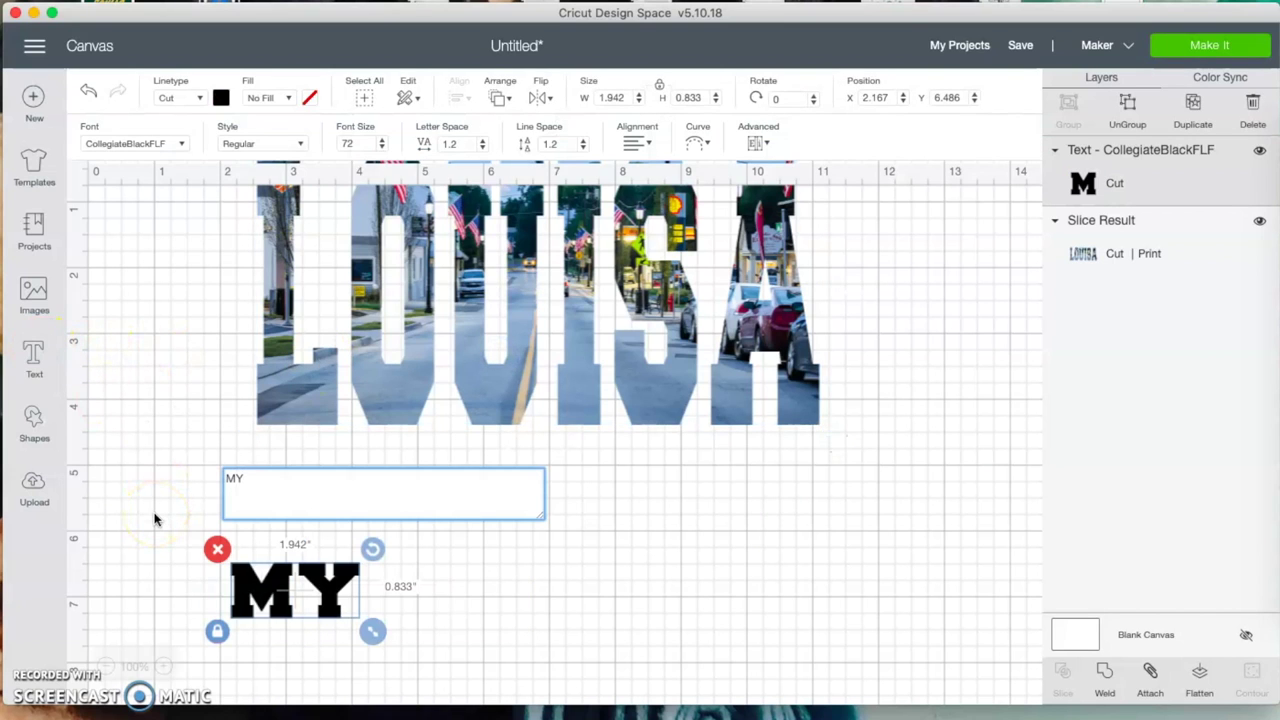
text( HO)
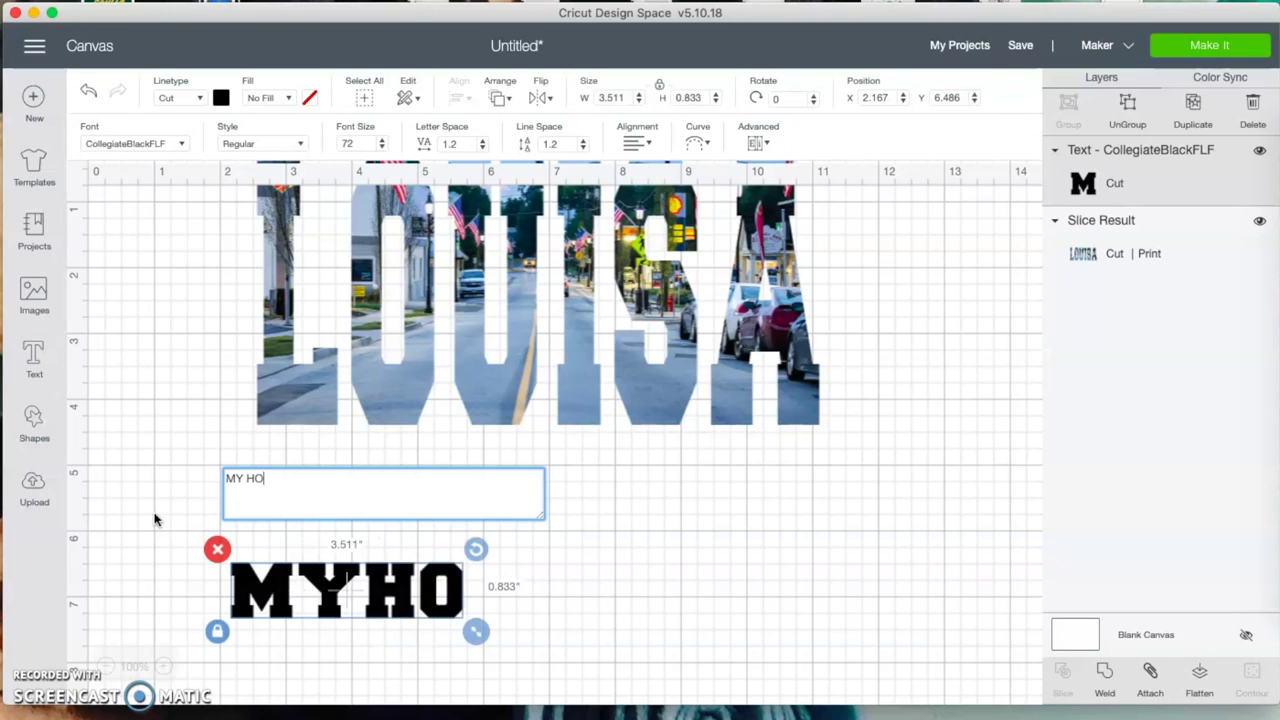
text(METOWN)
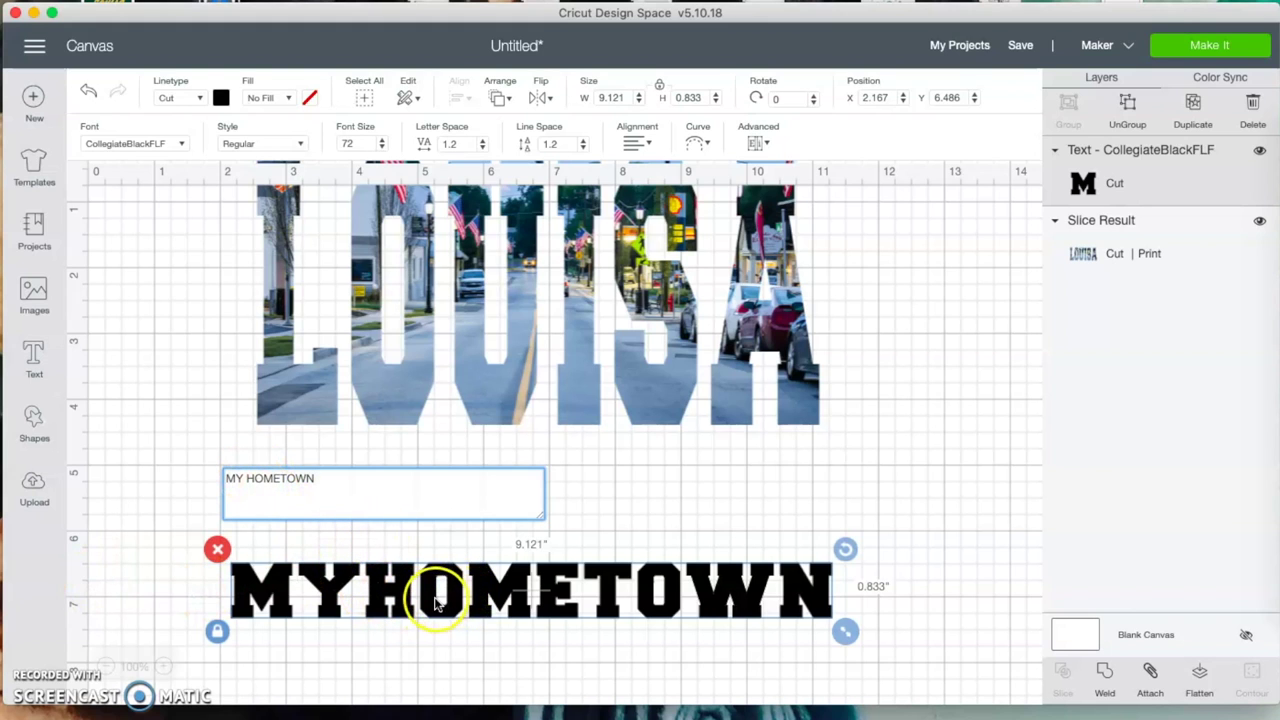
key(BackSpace)
key(BackSpace)
key(BackSpace)
key(BackSpace)
key(BackSpace)
key(BackSpace)
key(BackSpace)
key(BackSpace)
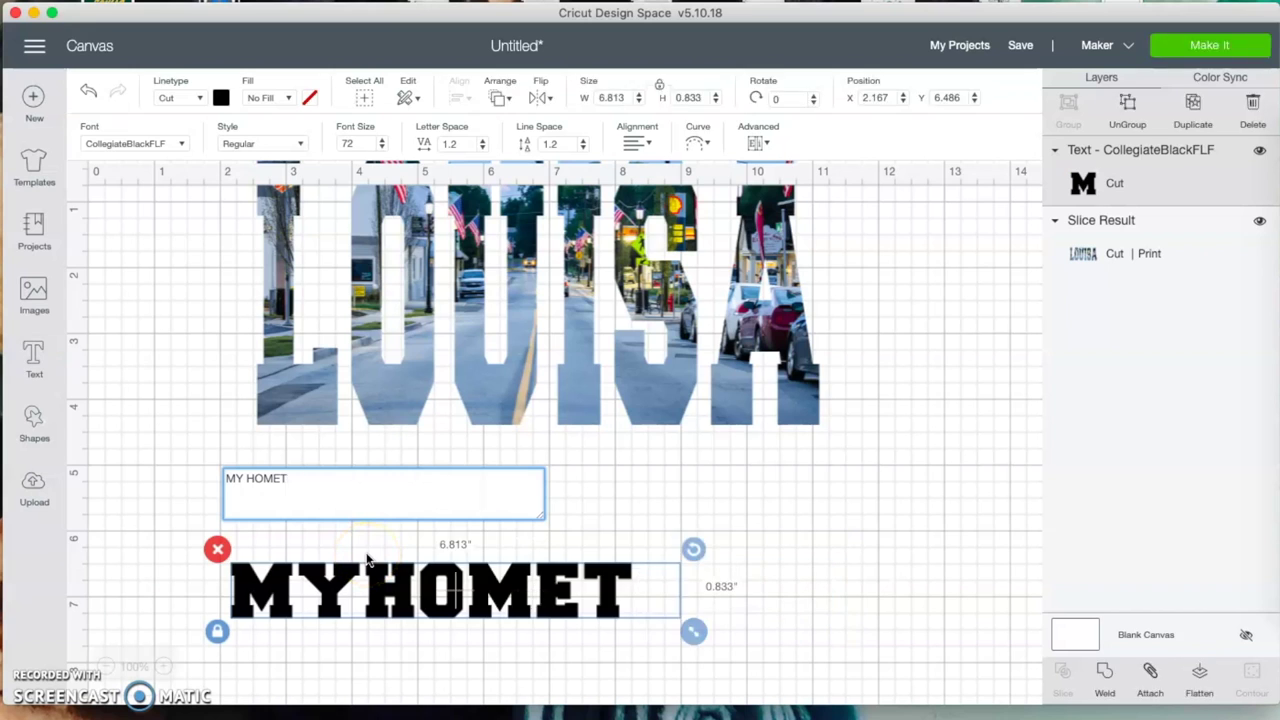
drag(340, 608, 365, 508)
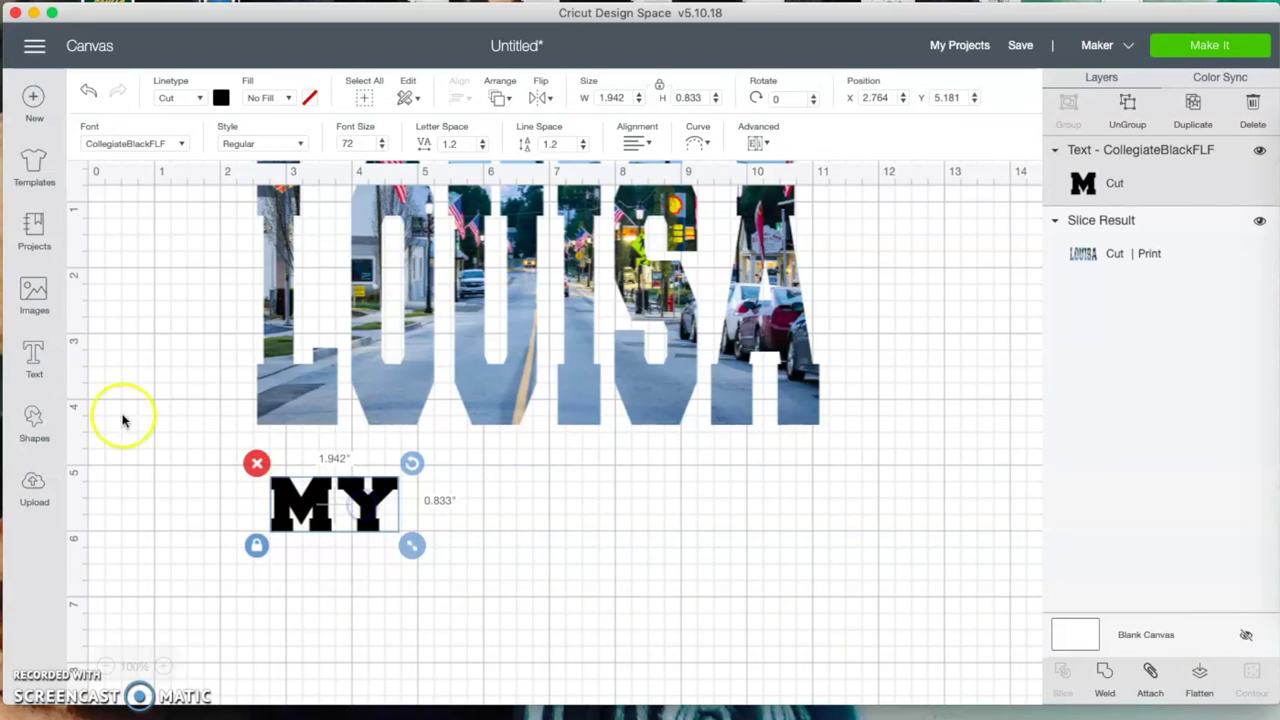
Add a separate HOMETOWN text box and place it beside MY.
click(34, 358)
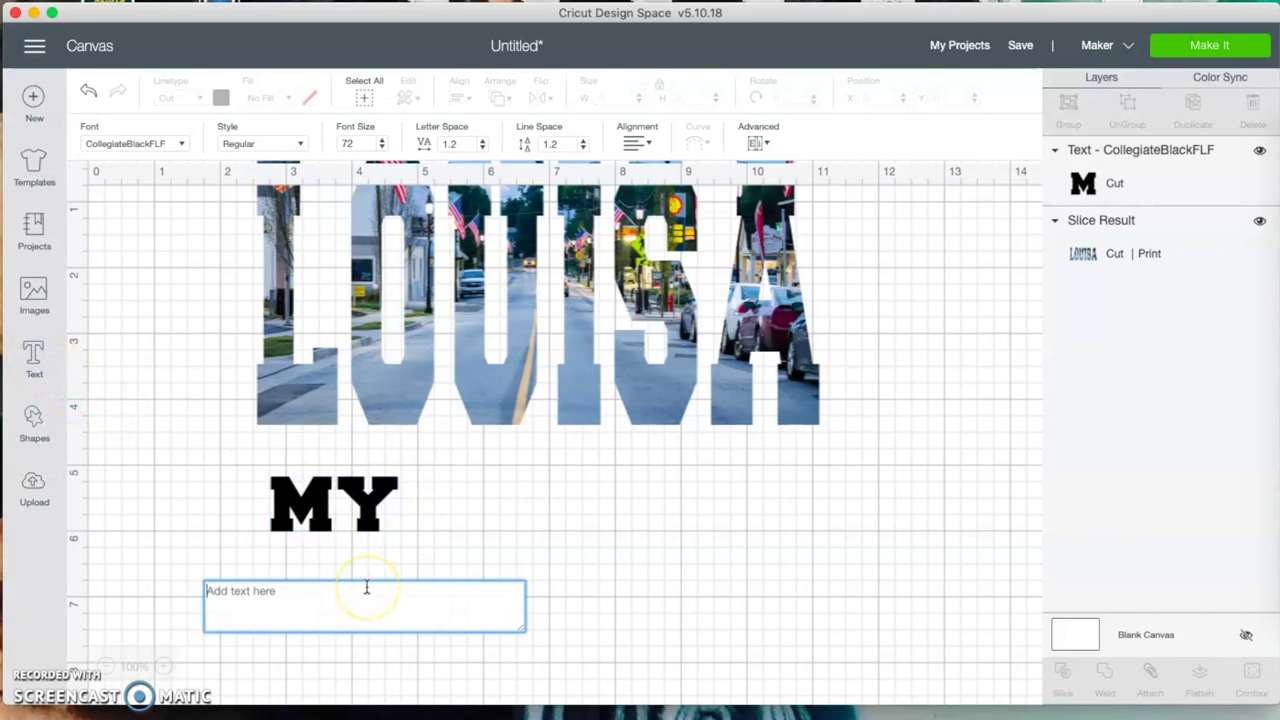
text(HOME)
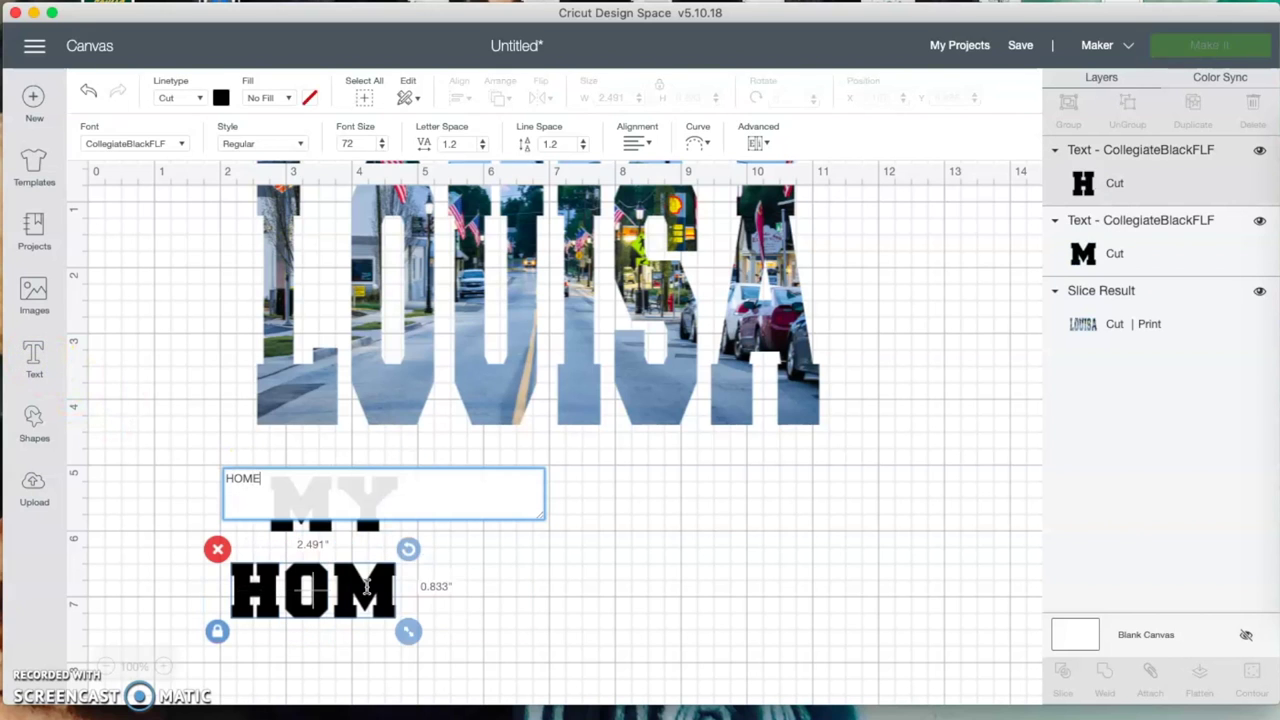
text(TOWN)
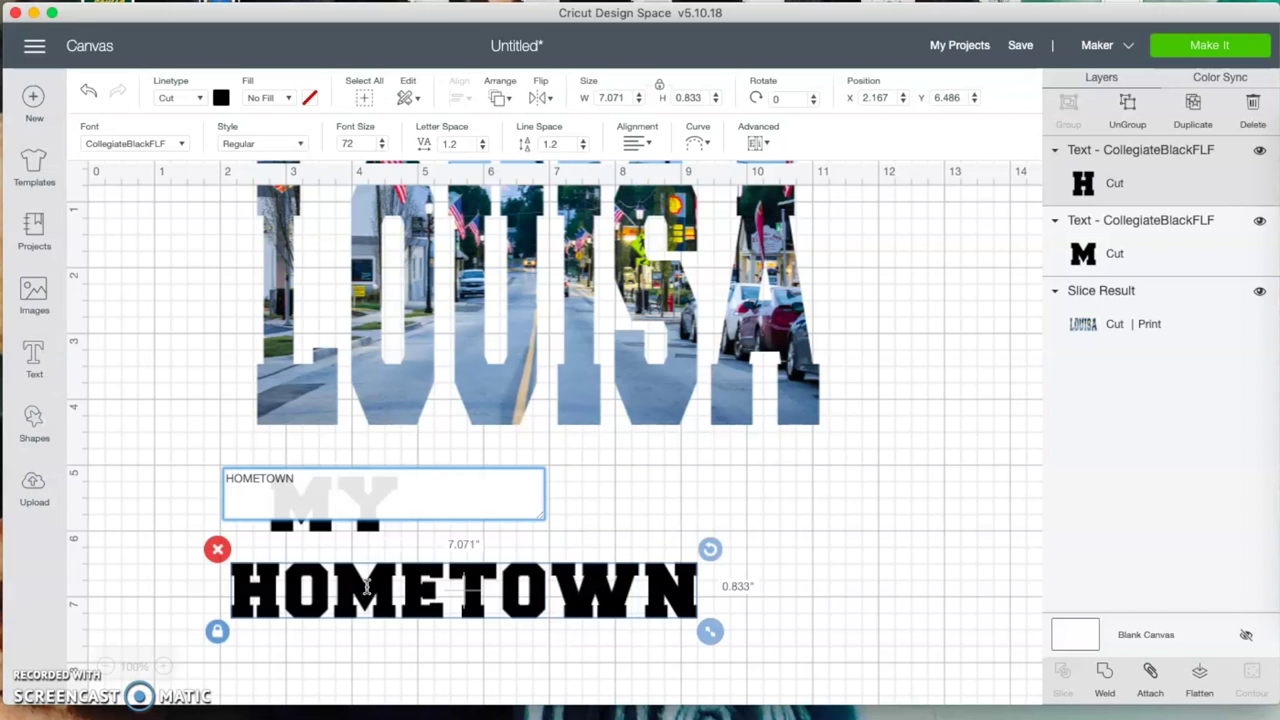
drag(470, 598, 649, 517)
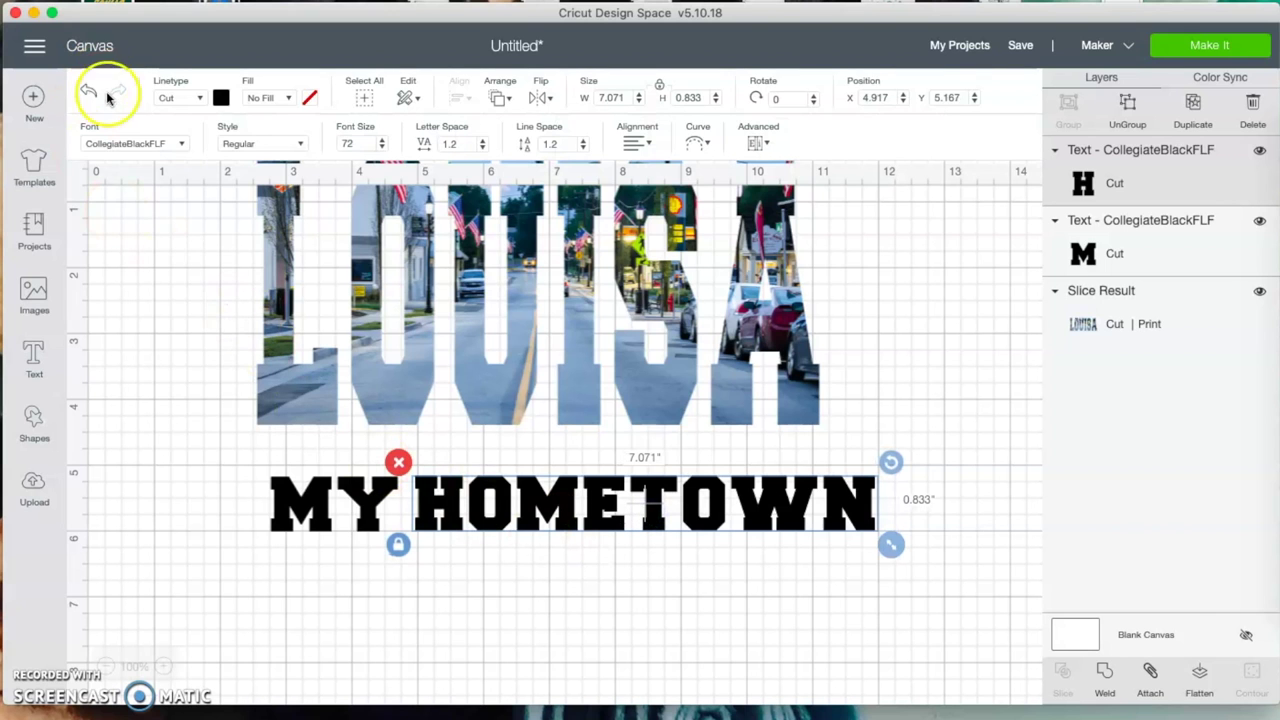
Set HOMETOWN in Choc Com Light, nudge it up-left, and shift LOUISA slightly down.
click(120, 143)
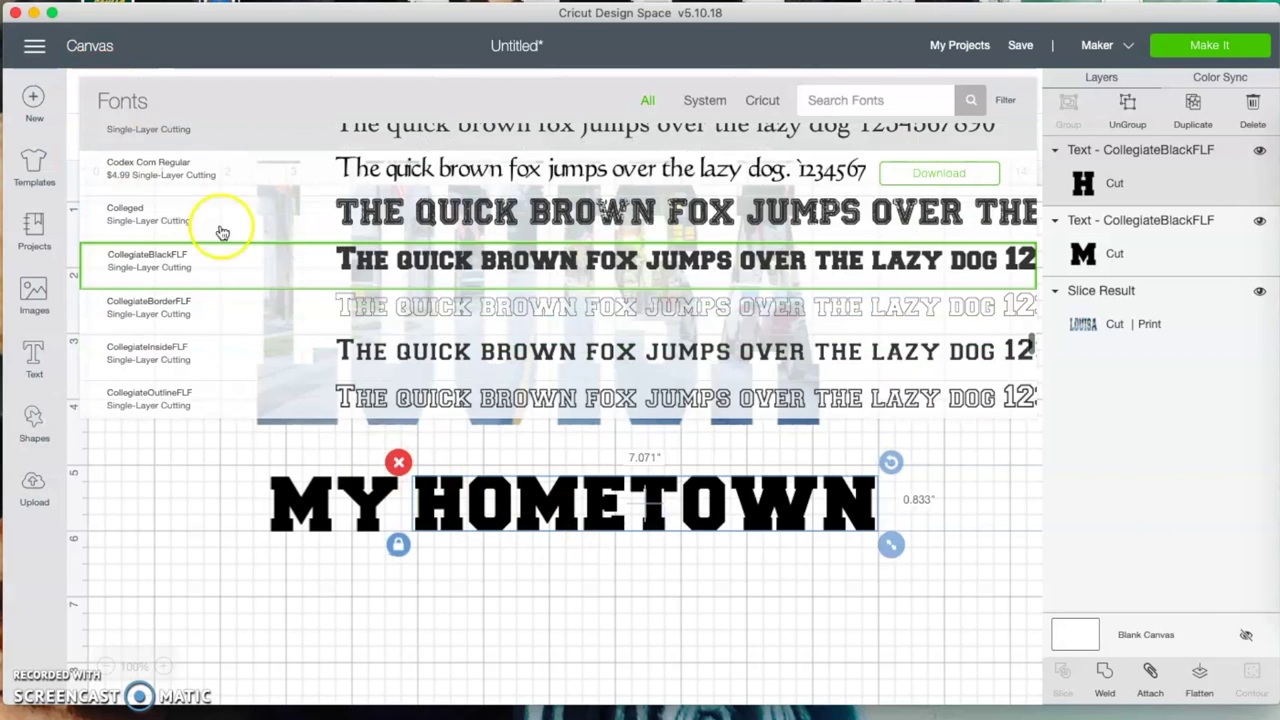
scroll(290, 284, up, 2)
scroll(290, 284, up, 10)
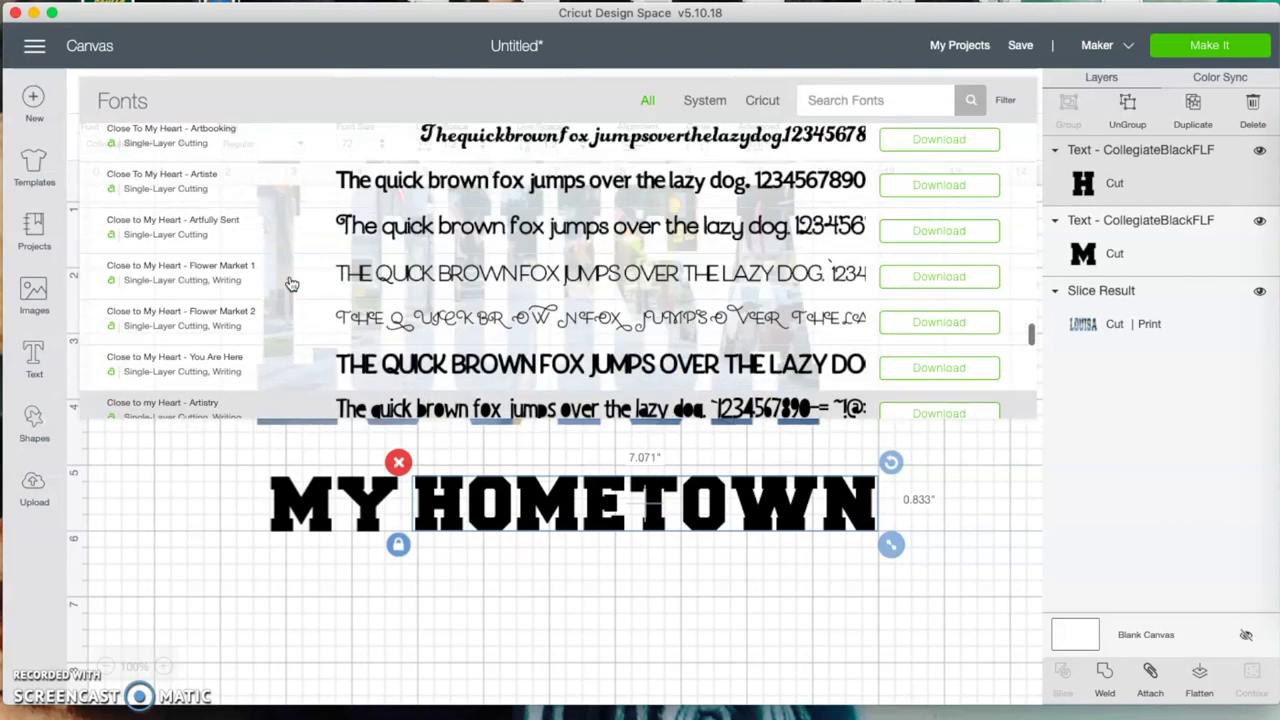
scroll(290, 284, up, 10)
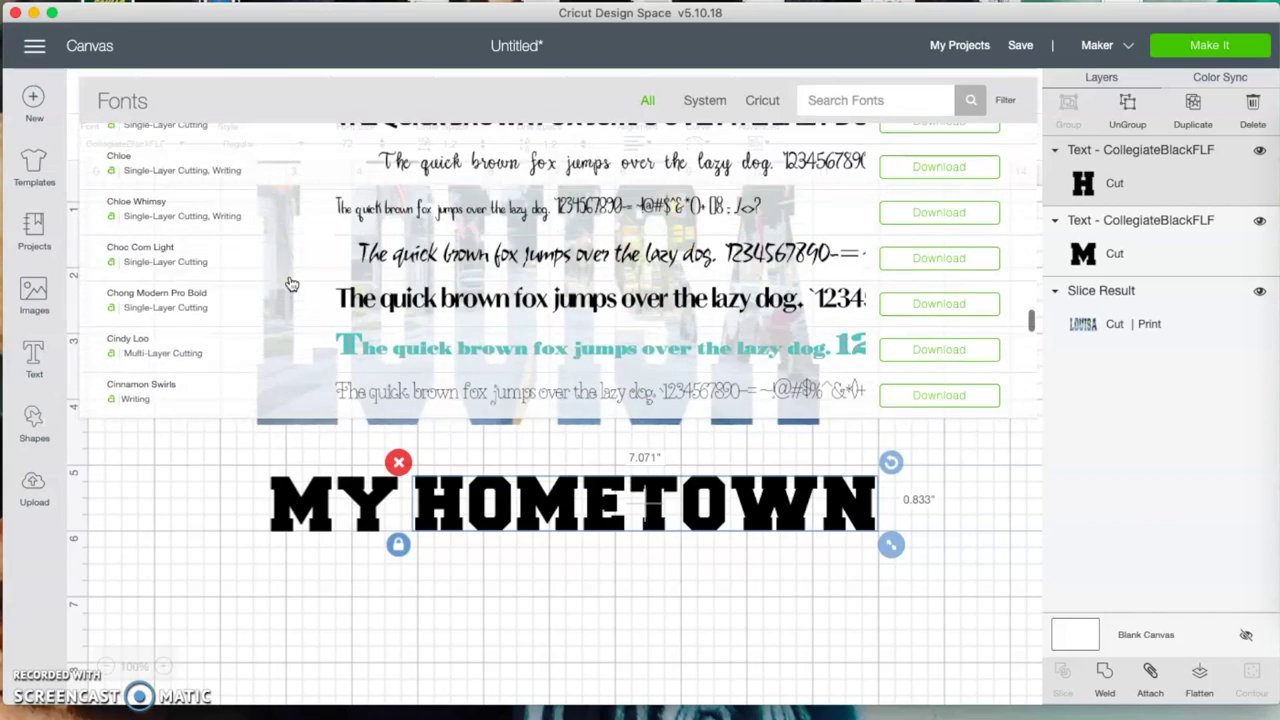
click(290, 280)
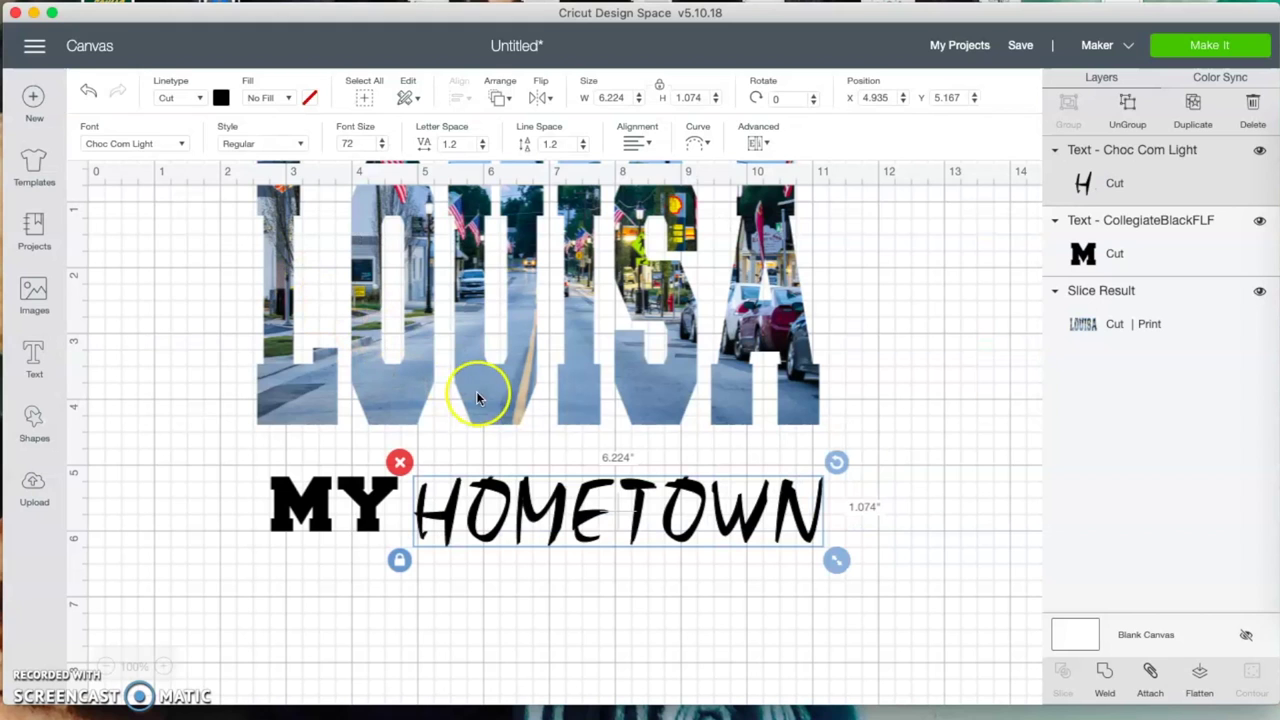
drag(563, 525, 558, 515)
drag(569, 347, 577, 362)
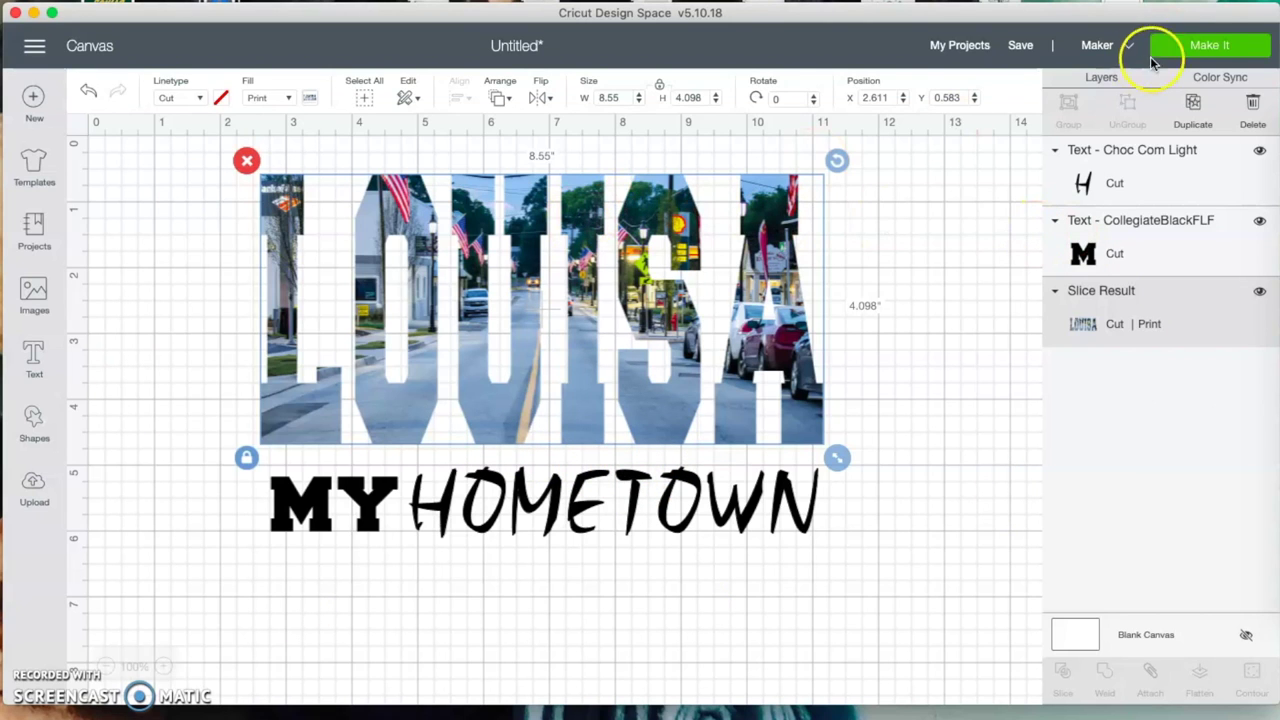
Send the design to Make It and turn on Mirror for the MY HOMETOWN cut mat.
click(1206, 47)
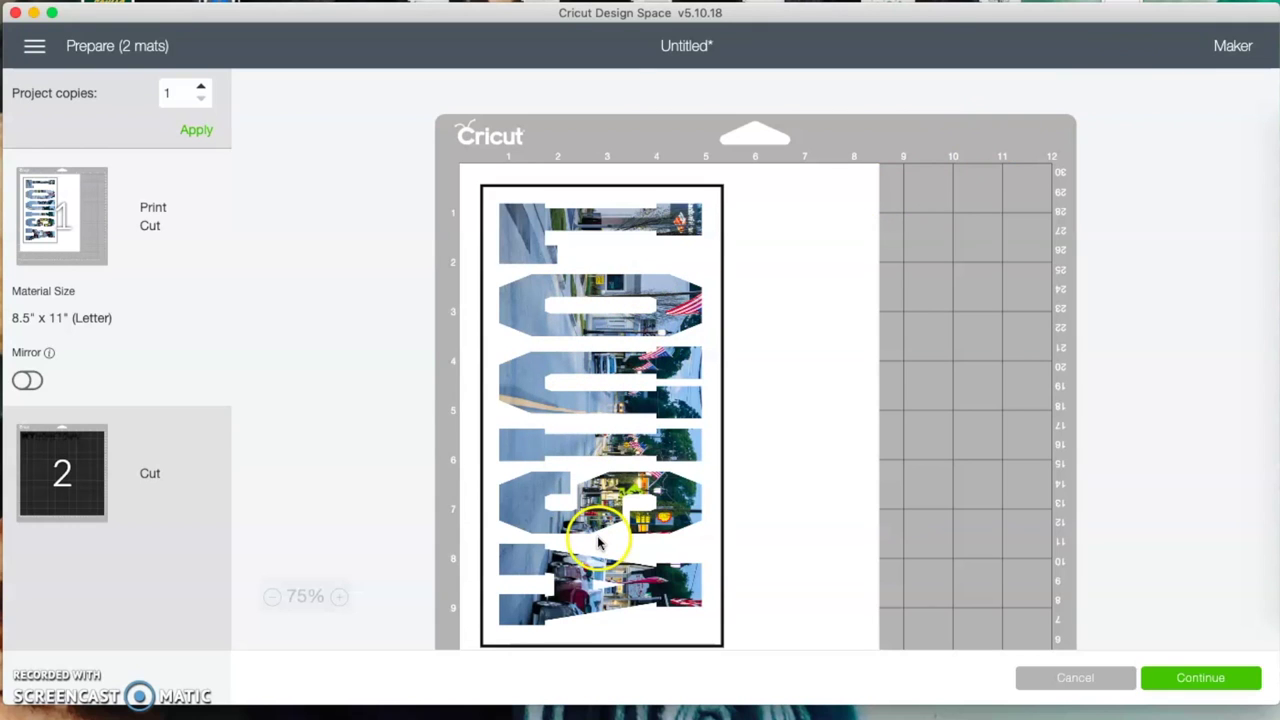
click(87, 486)
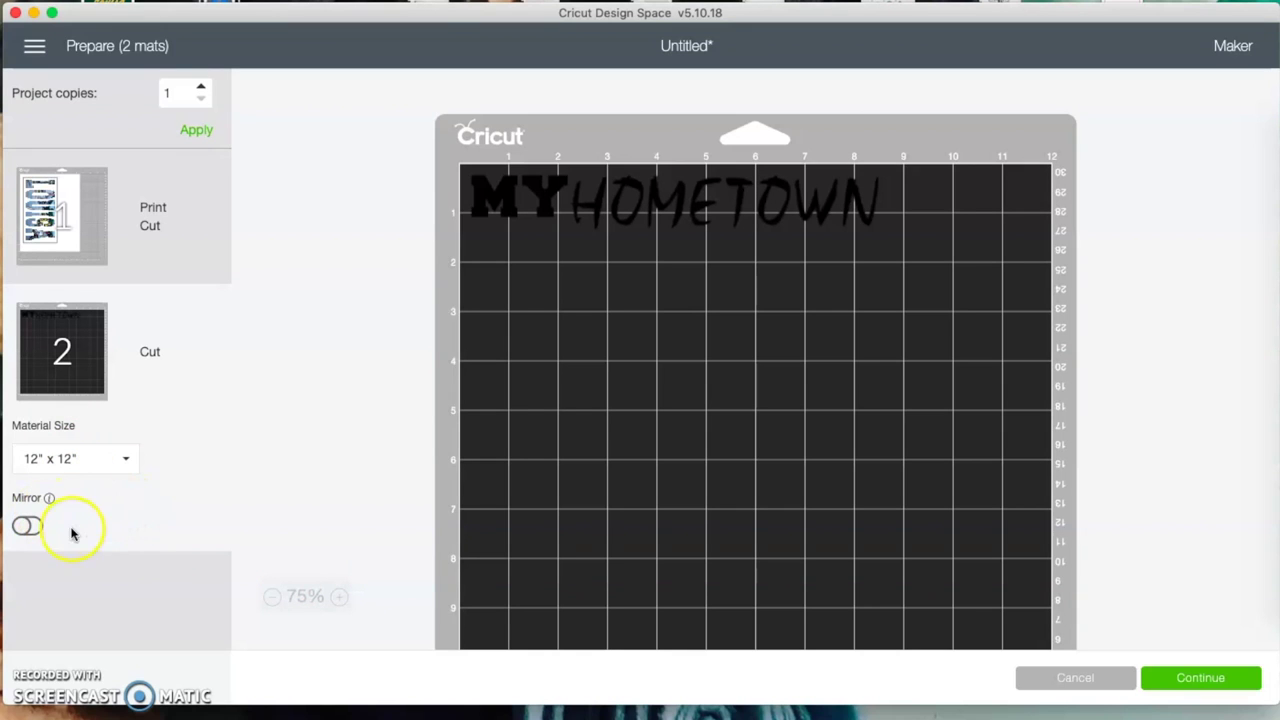
click(27, 525)
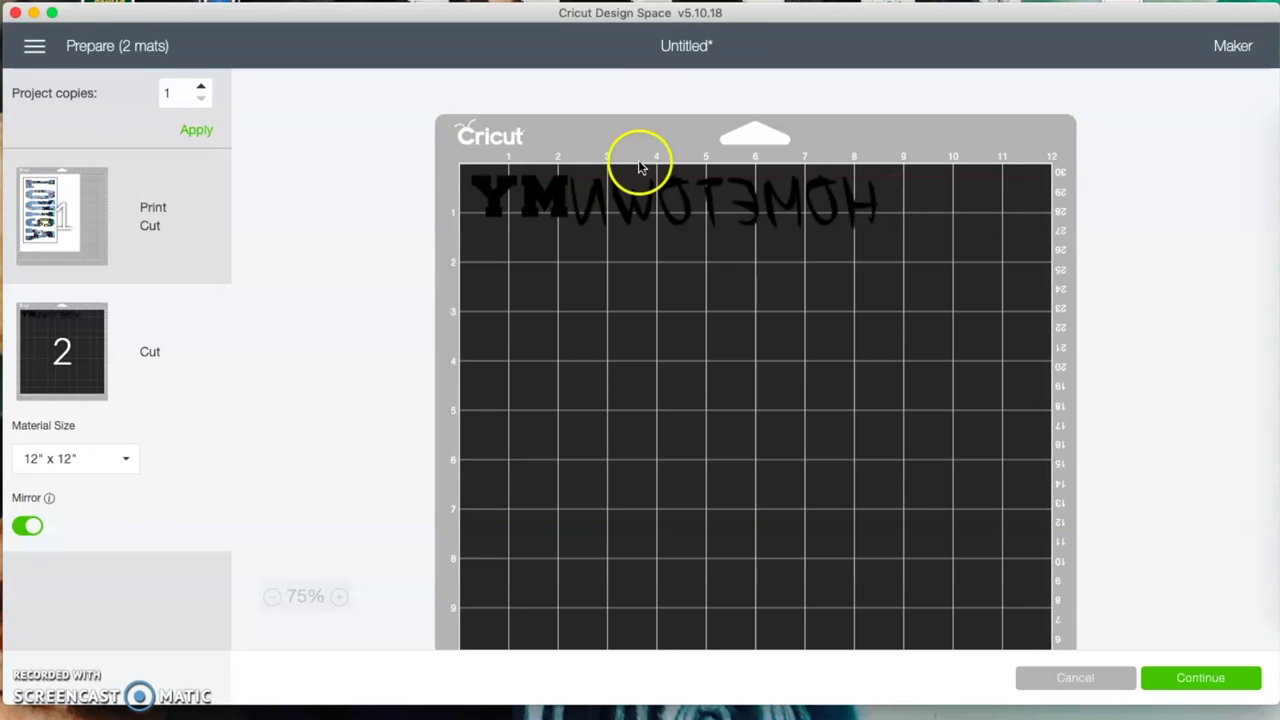
Arrange the mirrored YM just right of HOMETOWN on the mat and continue.
drag(500, 206, 975, 230)
drag(835, 192, 700, 187)
drag(986, 229, 850, 210)
click(781, 259)
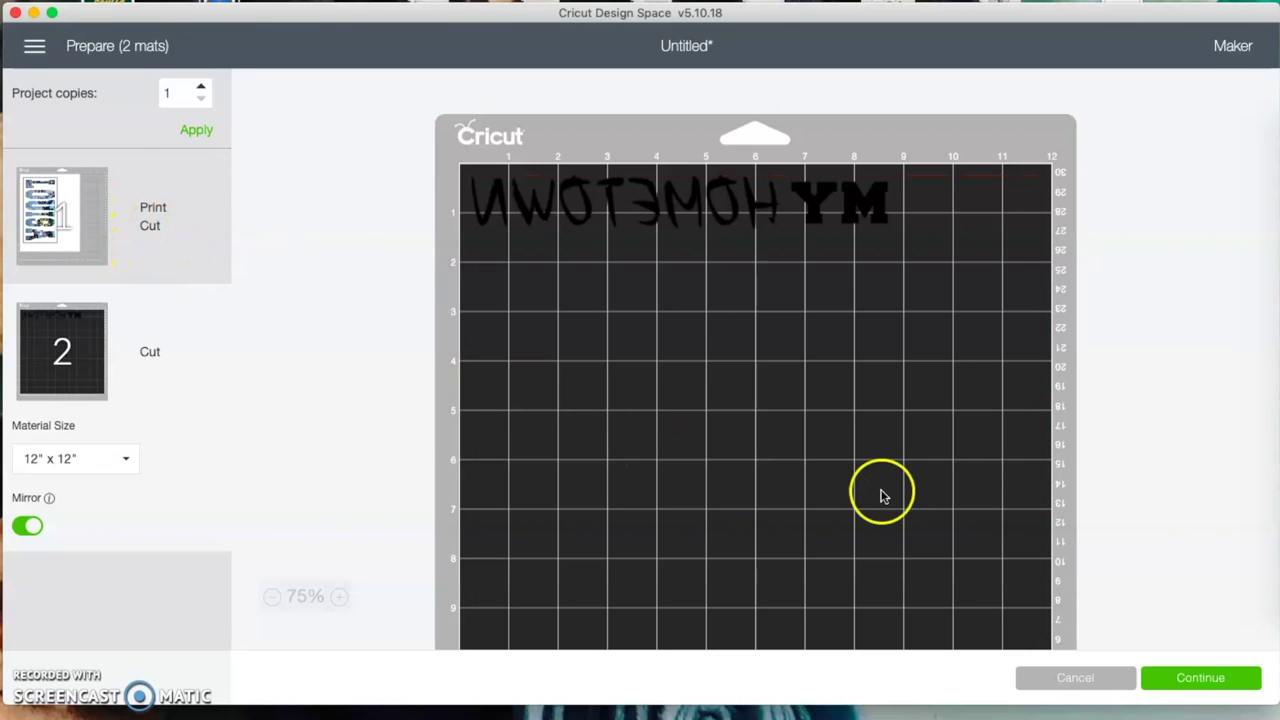
click(1203, 678)
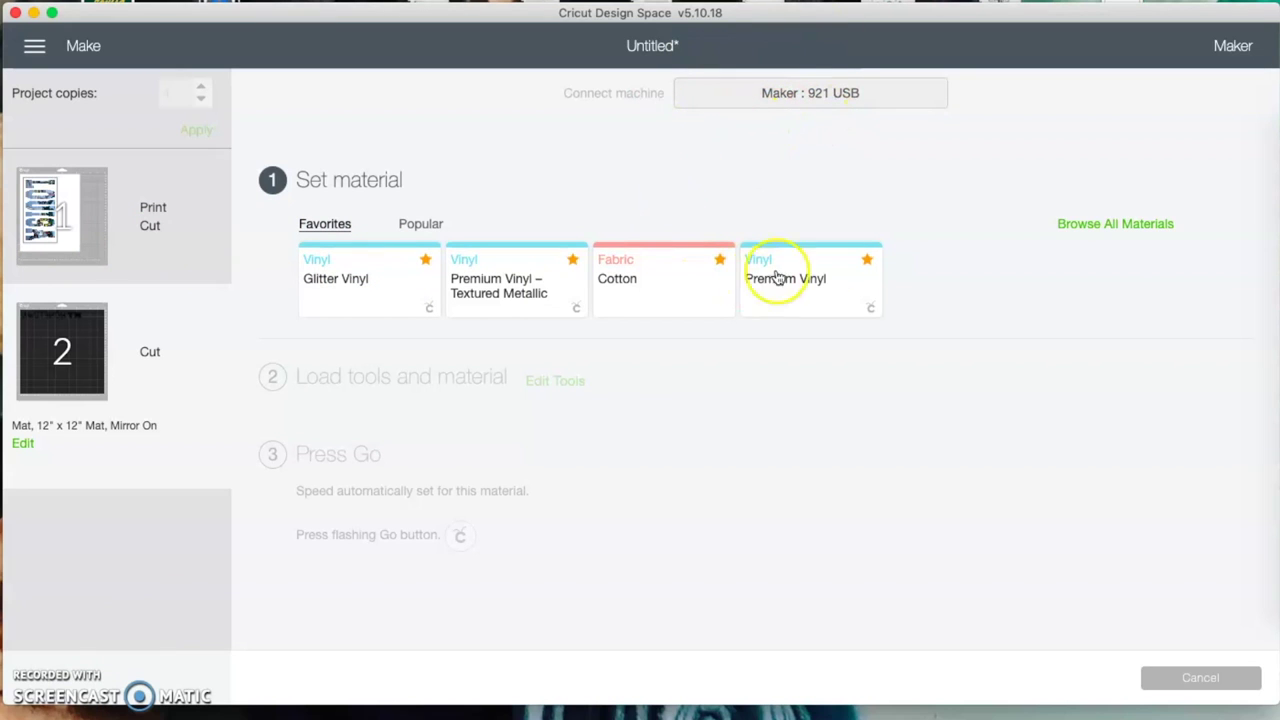
Search 'printable' to choose Printable Iron-On, Dark as the material, then raise pressure to More.
click(1122, 225)
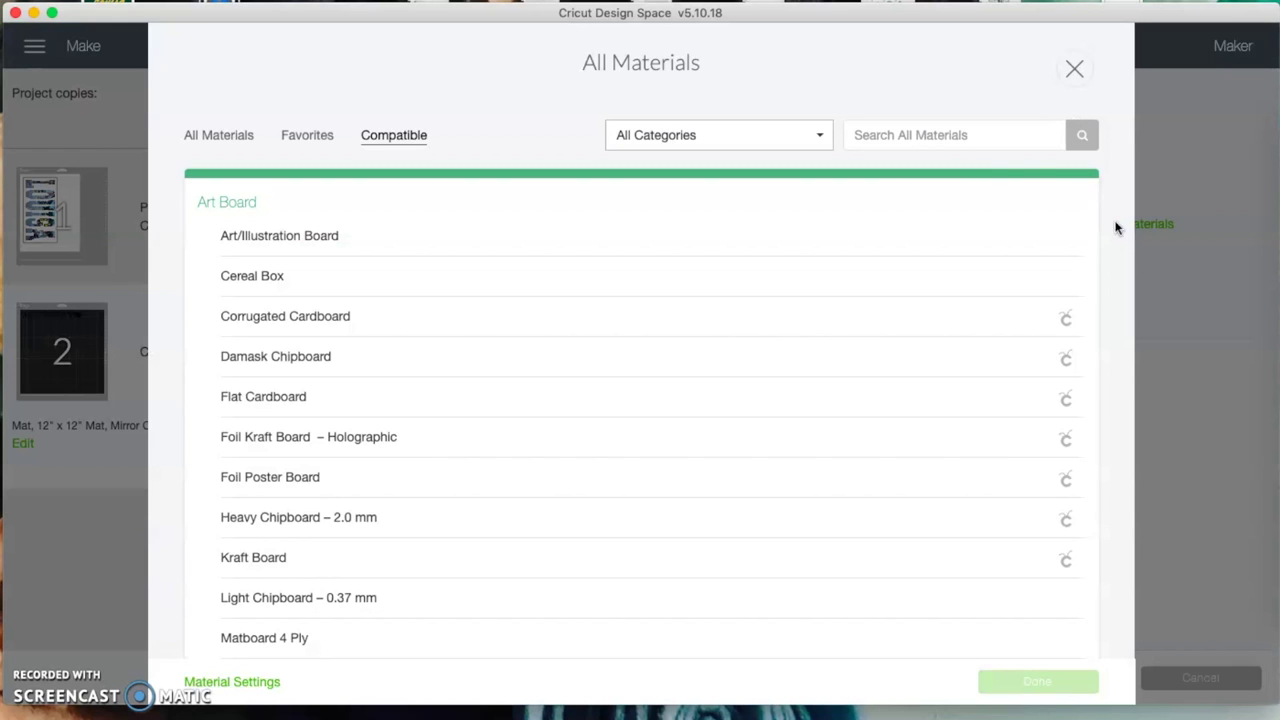
click(999, 131)
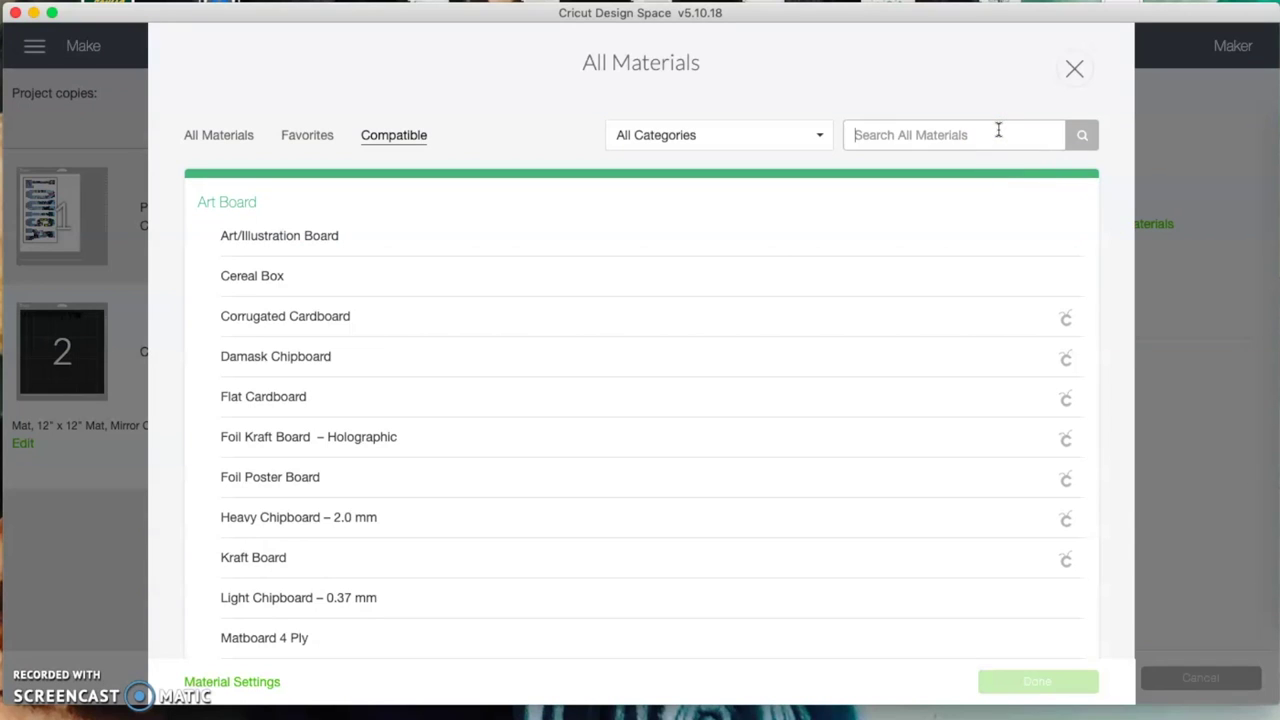
text(printable)
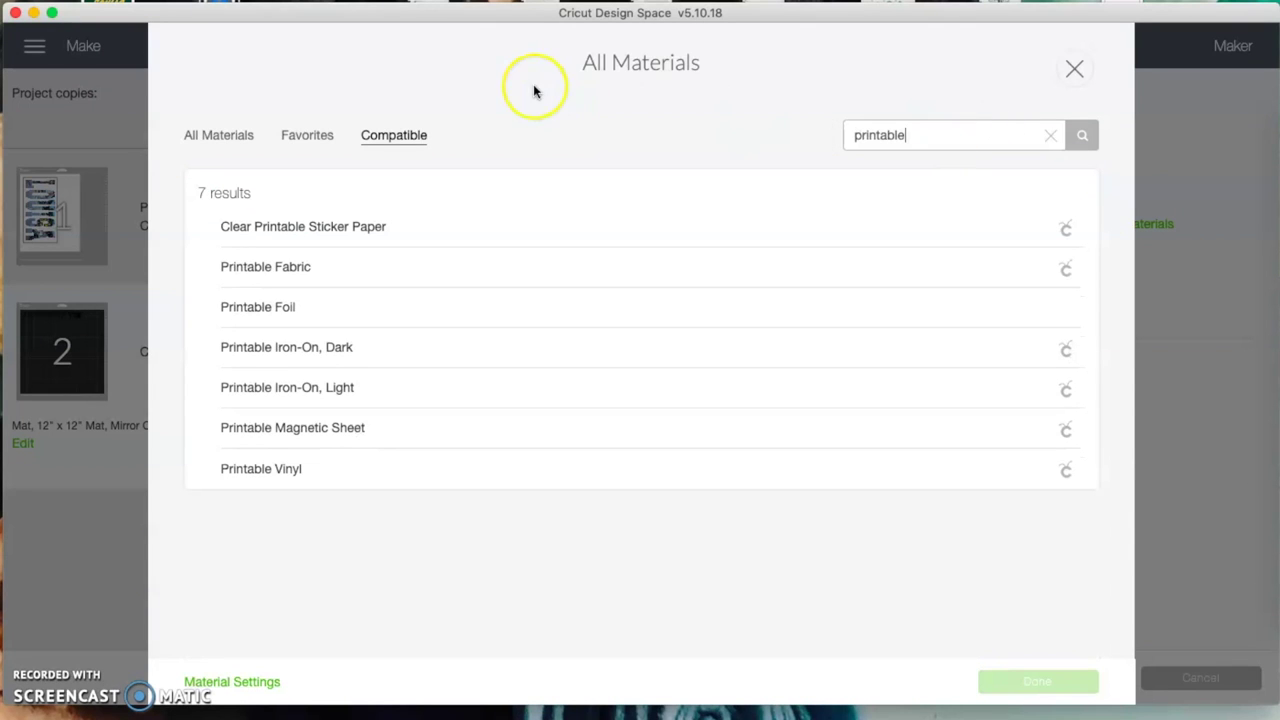
click(271, 354)
click(1049, 681)
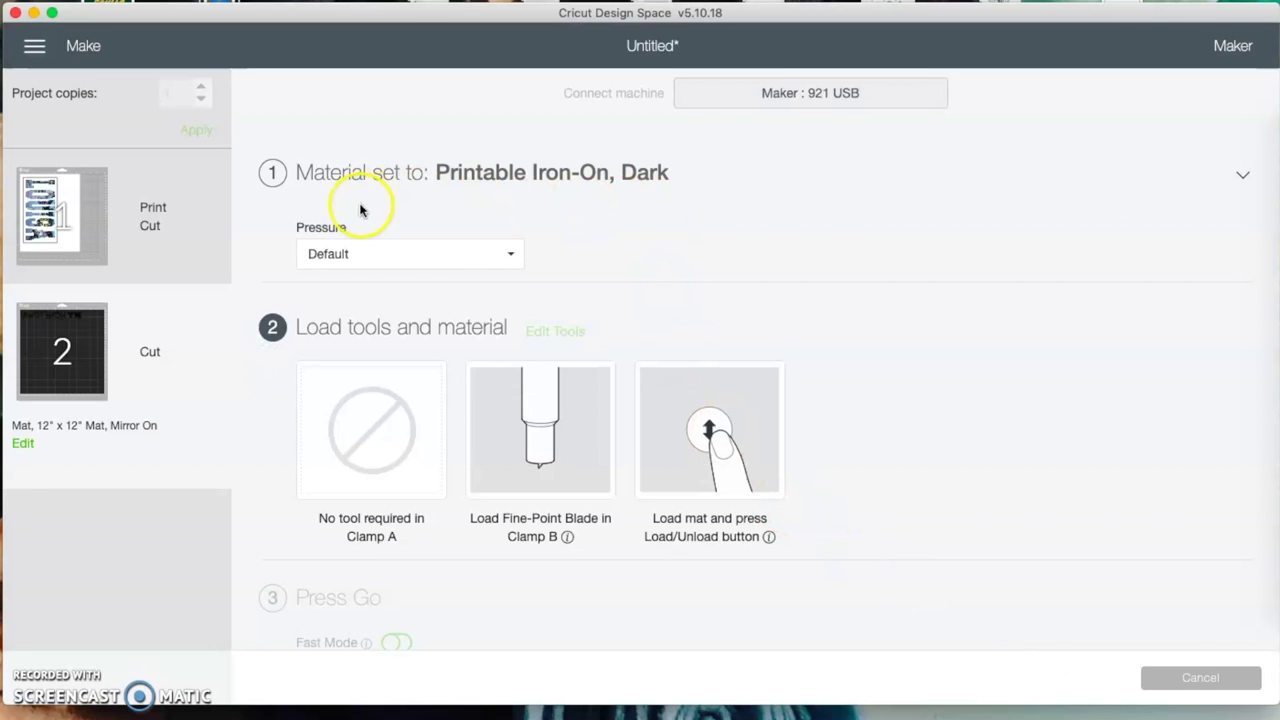
click(500, 252)
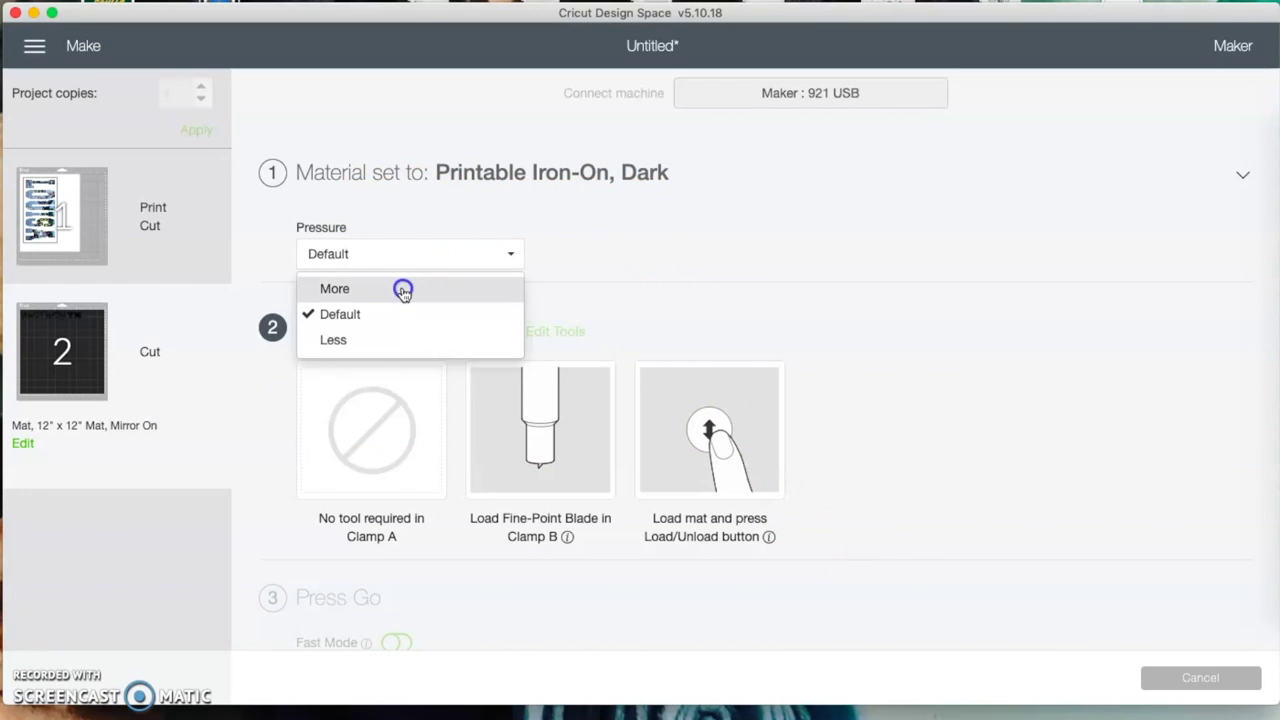
click(403, 290)
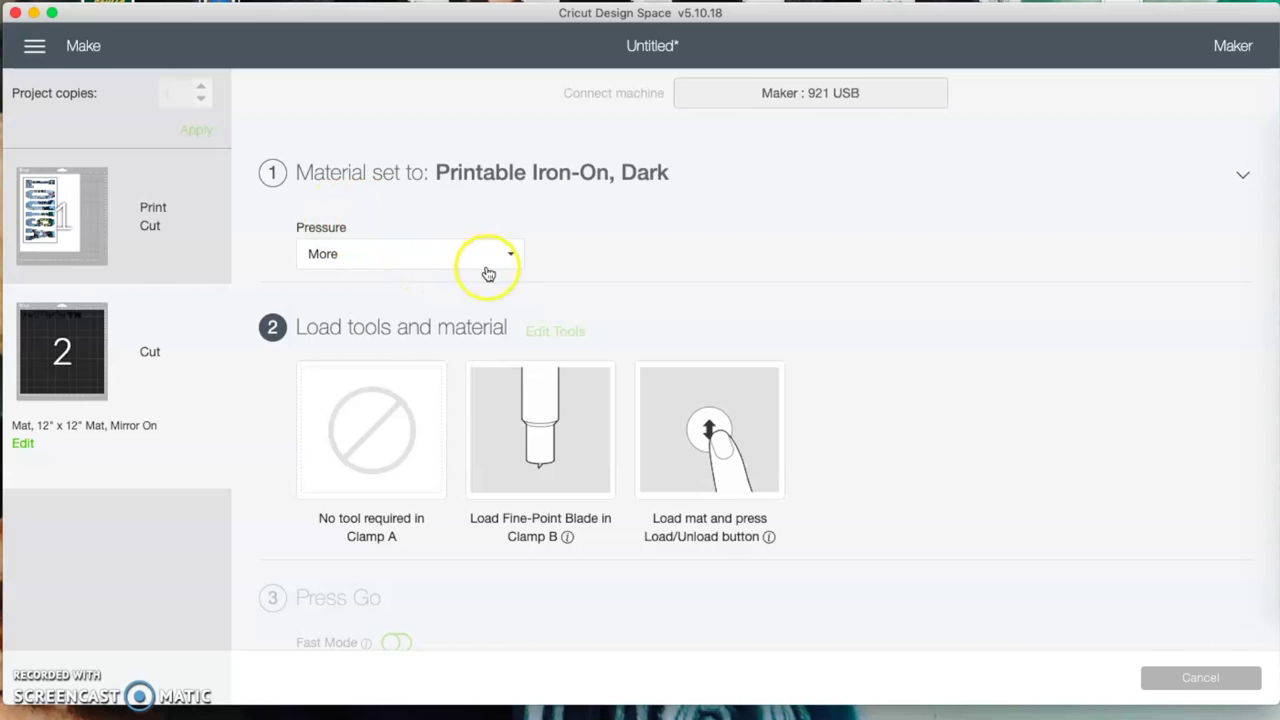
Select the first LOUISA mat and expand its Print step to open print setup.
click(112, 222)
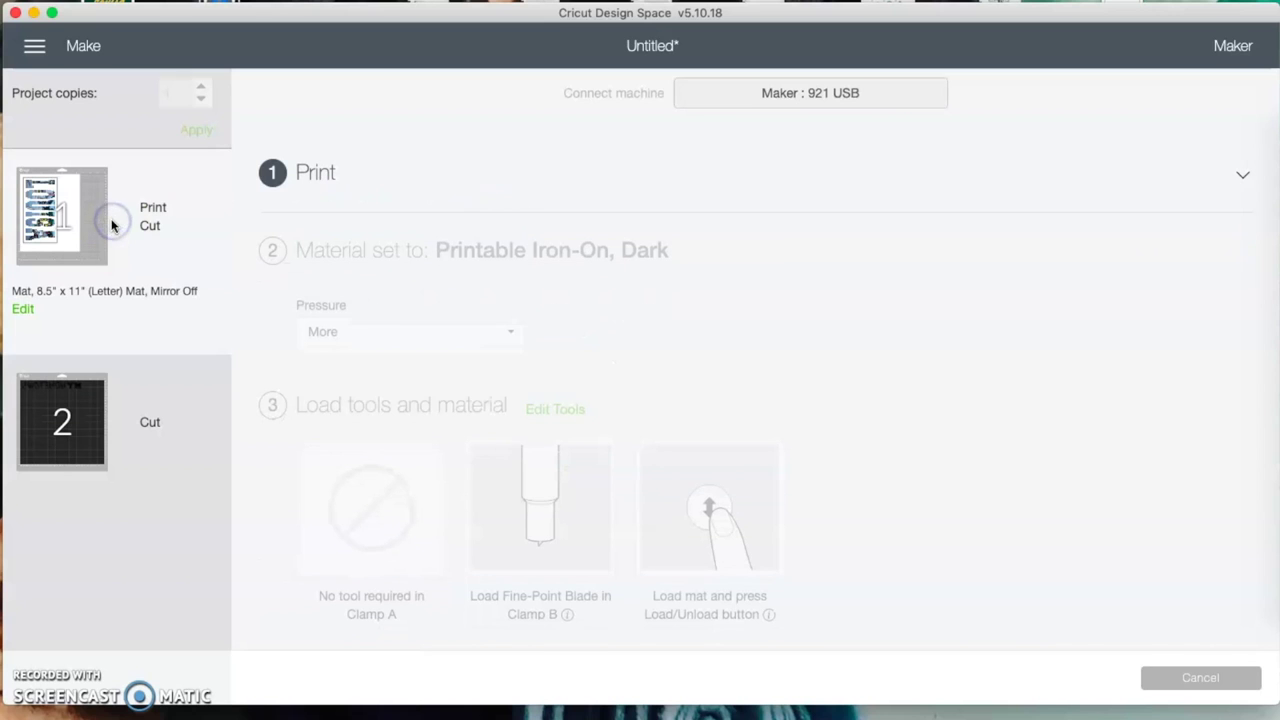
click(85, 235)
click(210, 202)
click(272, 208)
click(214, 240)
click(285, 150)
click(316, 173)
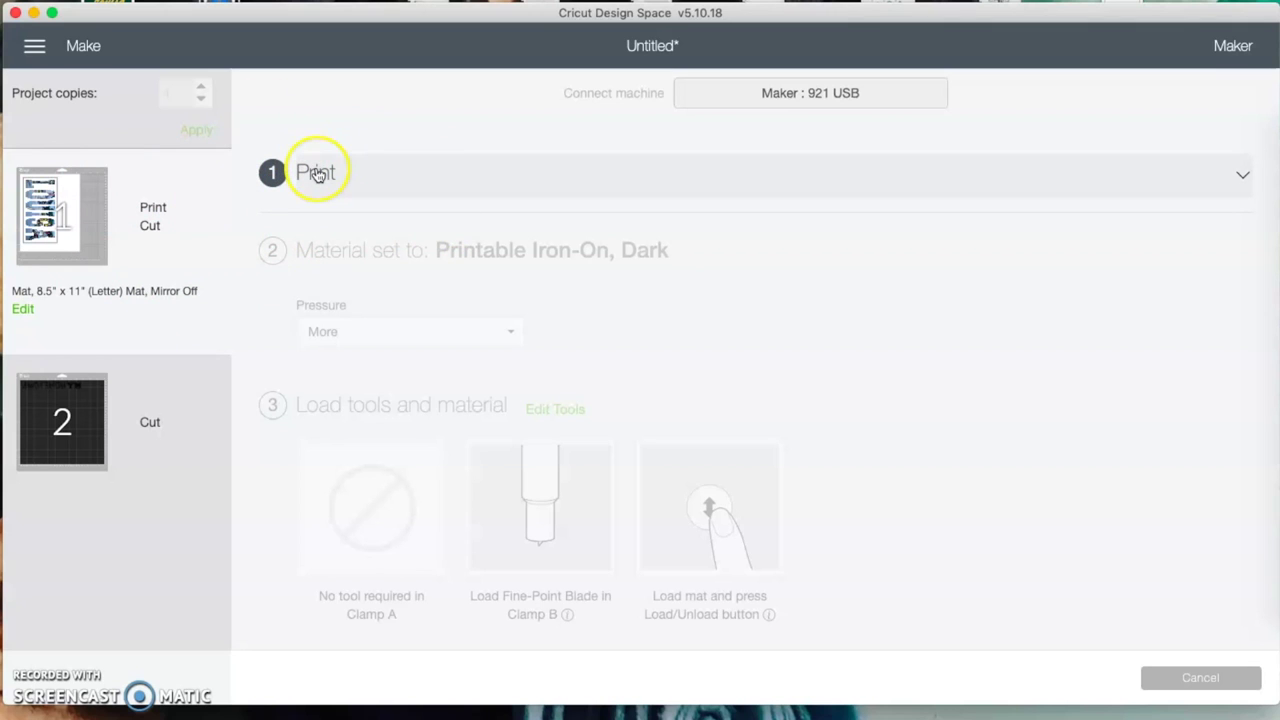
click(366, 256)
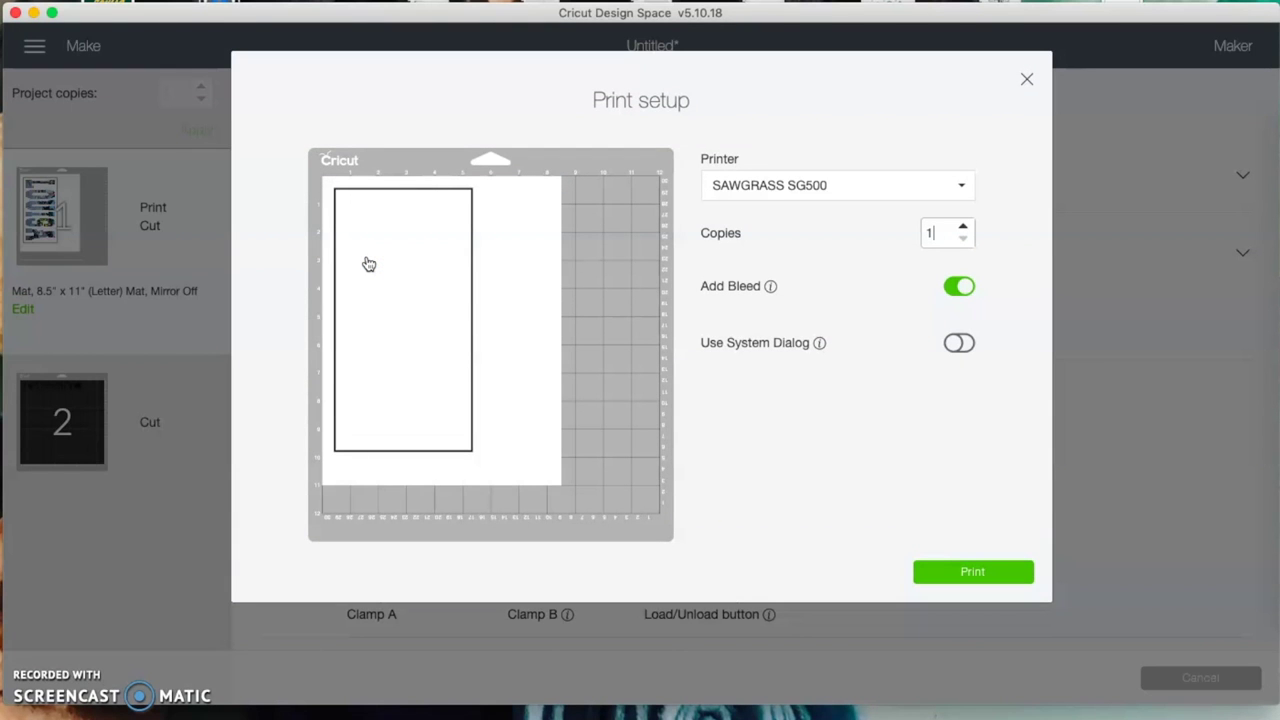
Print the mat on the HP OfficeJet 4650 series printer.
click(926, 195)
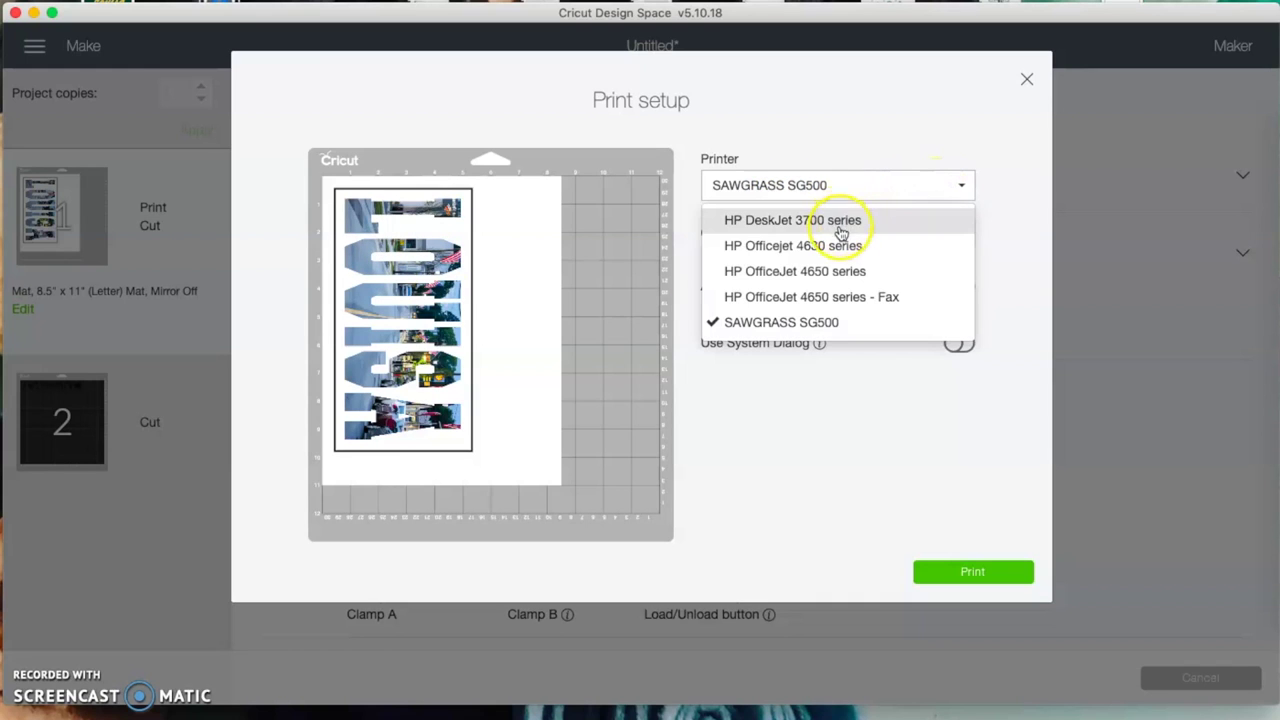
click(831, 279)
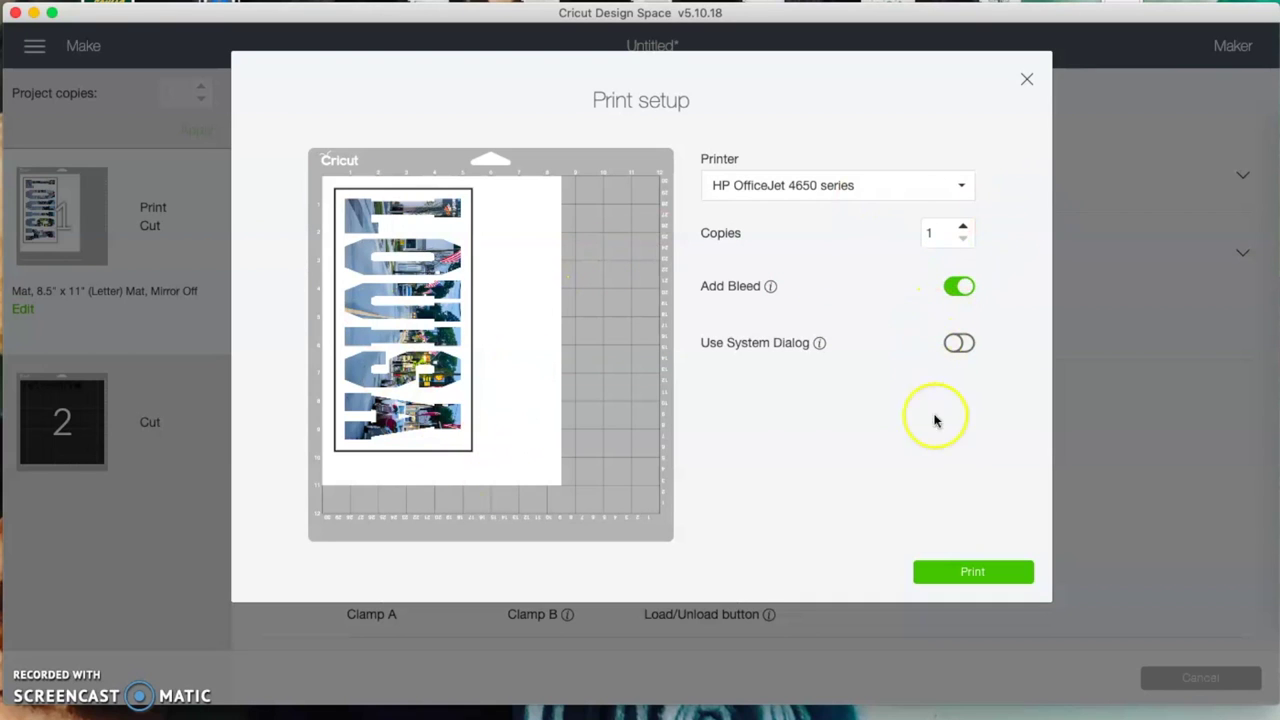
click(935, 572)
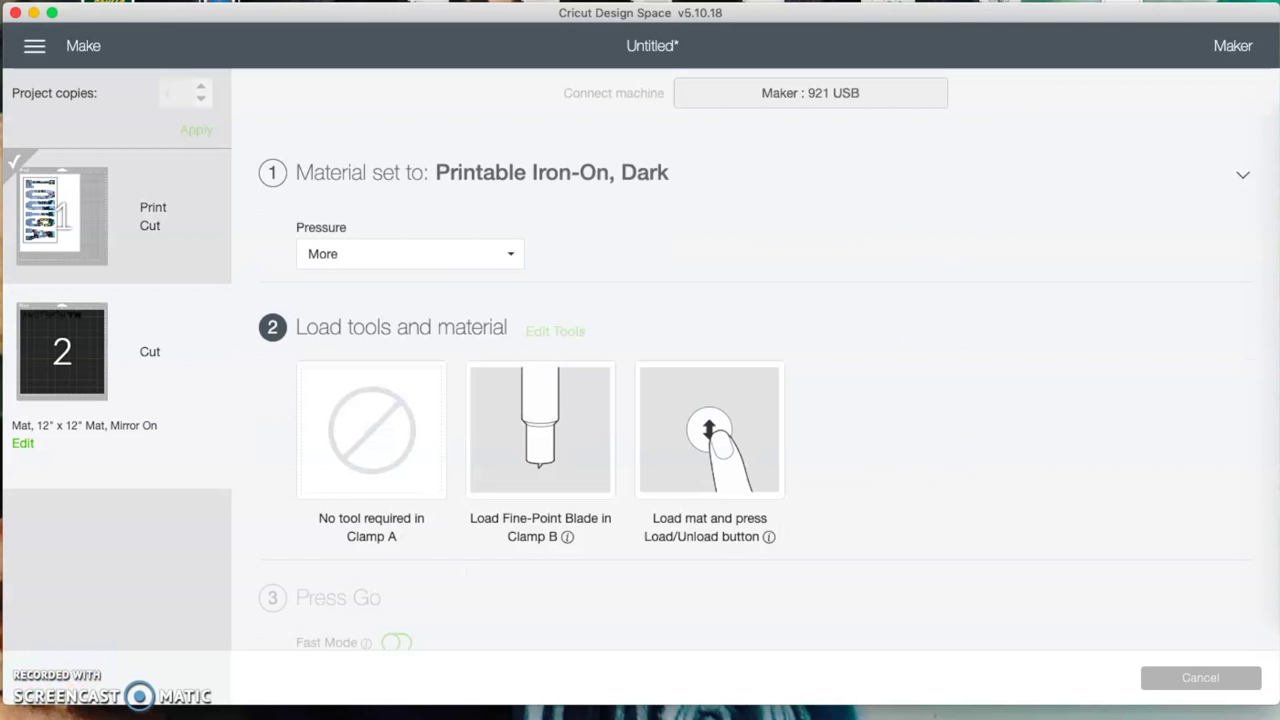